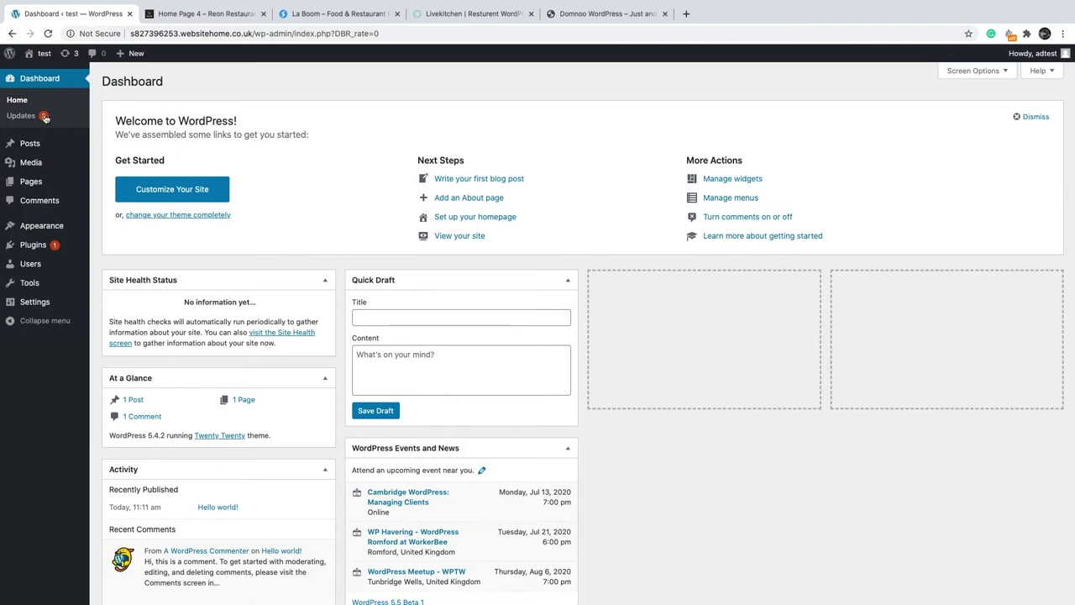
# - Examine the Reon restaurant theme demo, from its hero slider and story section through the gallery and events
pyautogui.moveTo(50, 233)
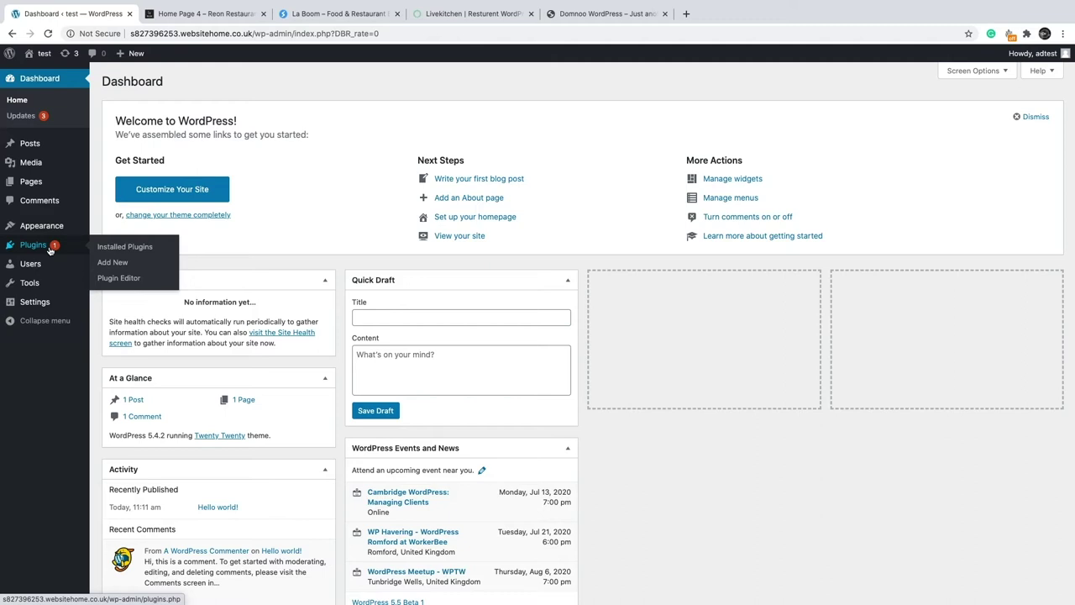
pyautogui.click(190, 16)
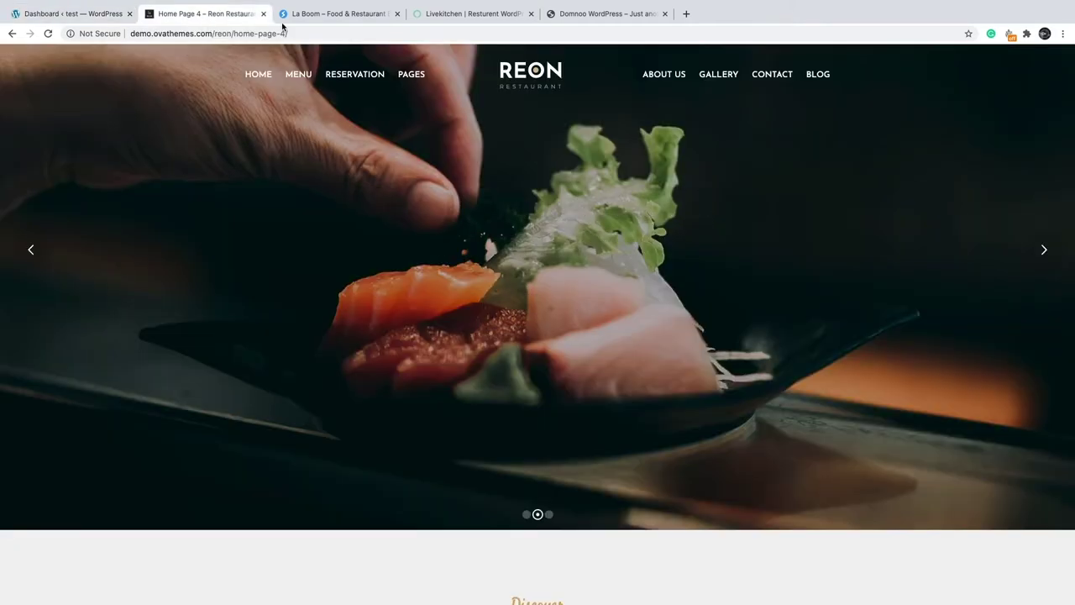
pyautogui.scroll(-2, 542, 345)
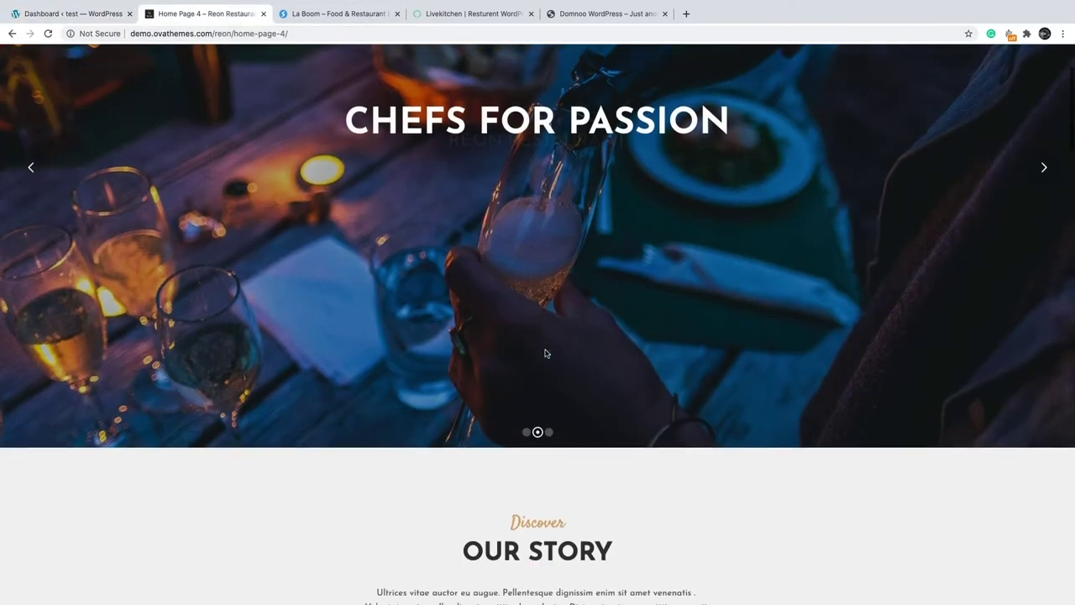
pyautogui.scroll(-2, 545, 353)
pyautogui.scroll(3, 545, 353)
pyautogui.scroll(-5, 545, 353)
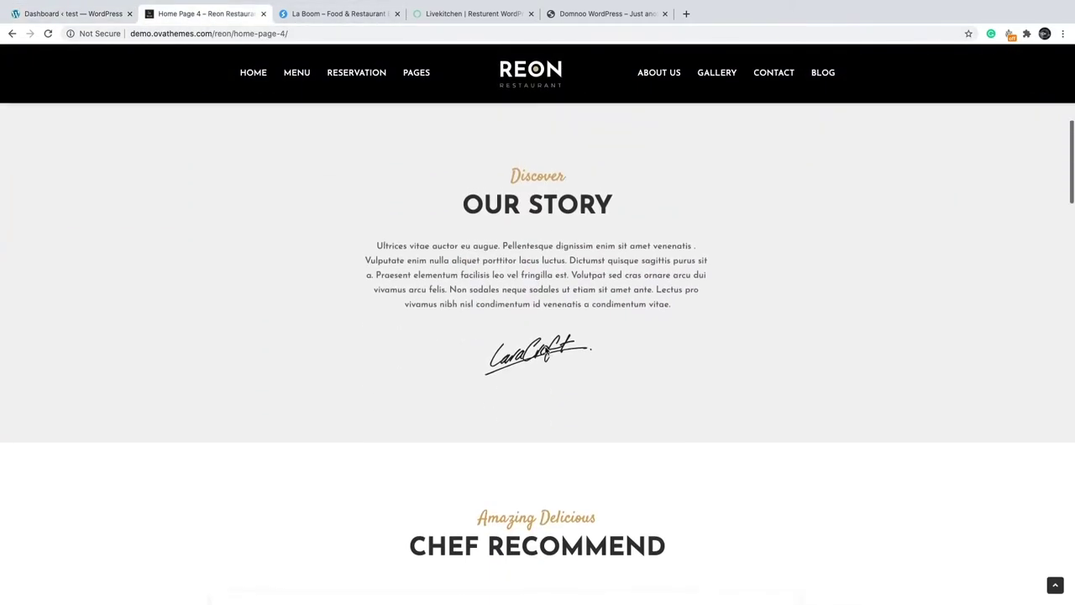
pyautogui.scroll(5, 545, 352)
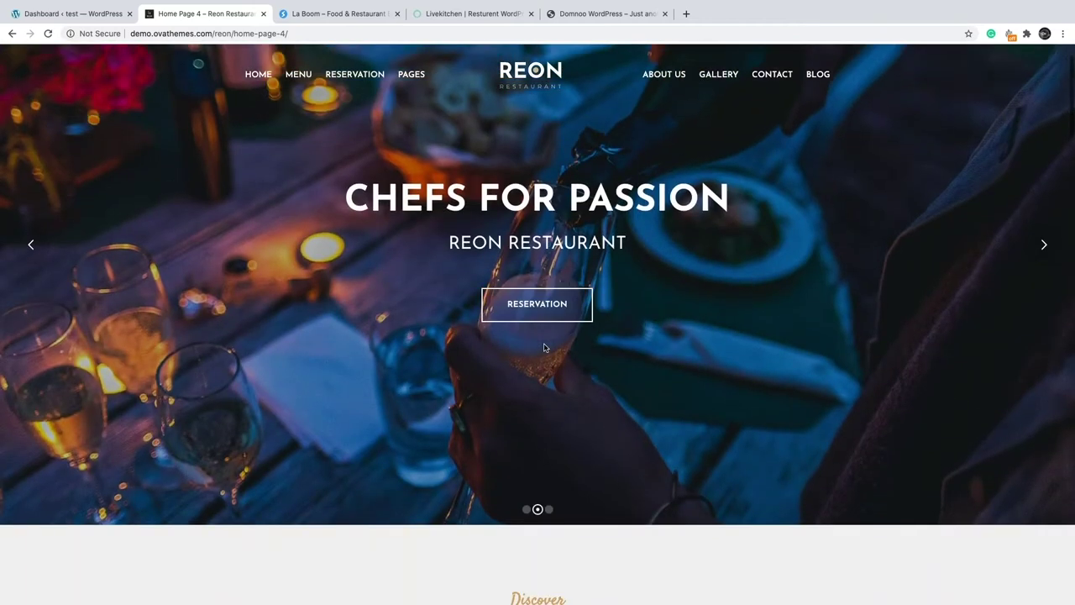
pyautogui.scroll(-15, 543, 347)
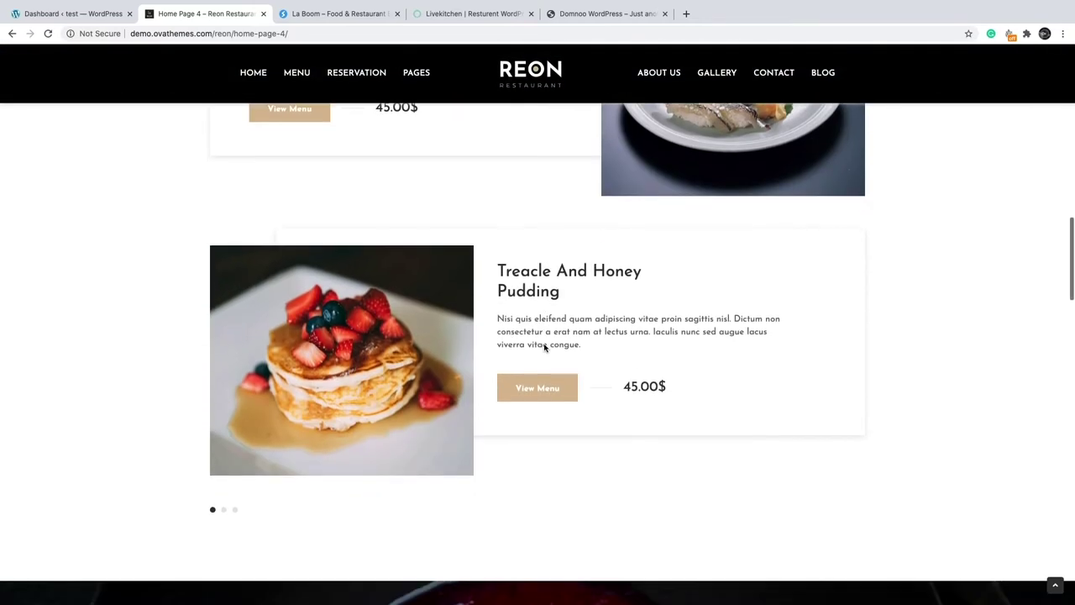
pyautogui.scroll(-12, 543, 346)
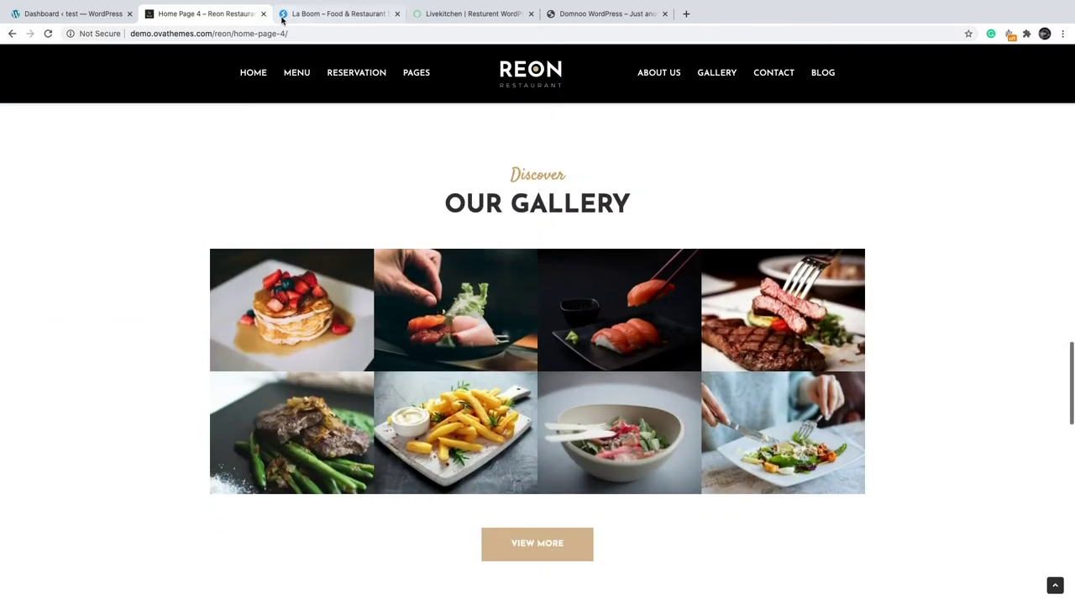
pyautogui.scroll(-6, 577, 280)
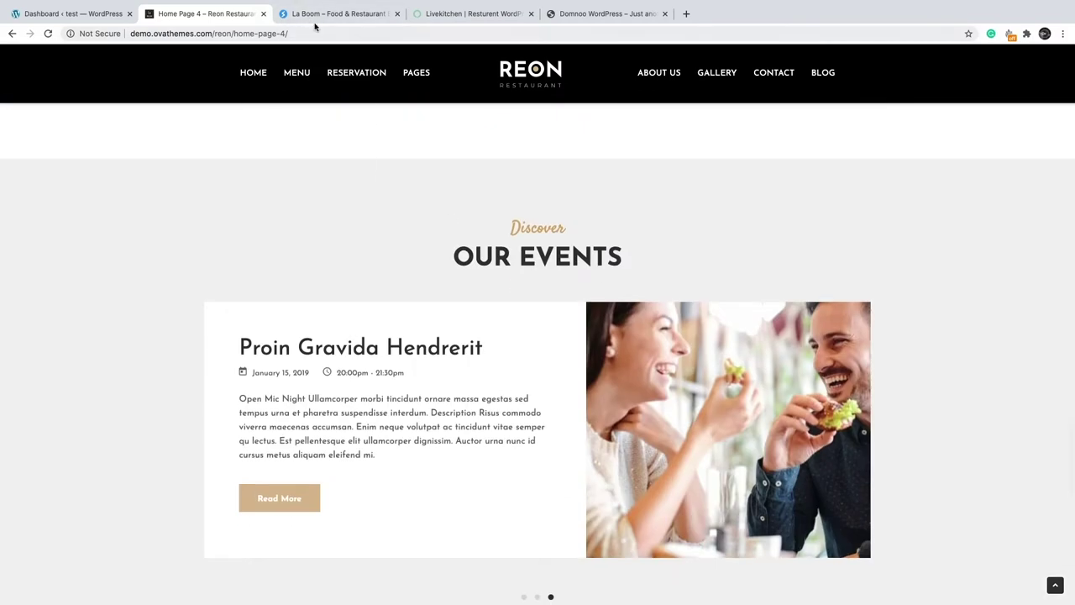
# - Examine the La Boom restaurant theme demo, including its hero banner, welcome text, hot dishes and special menu sections
pyautogui.click(313, 15)
pyautogui.scroll(-4, 598, 254)
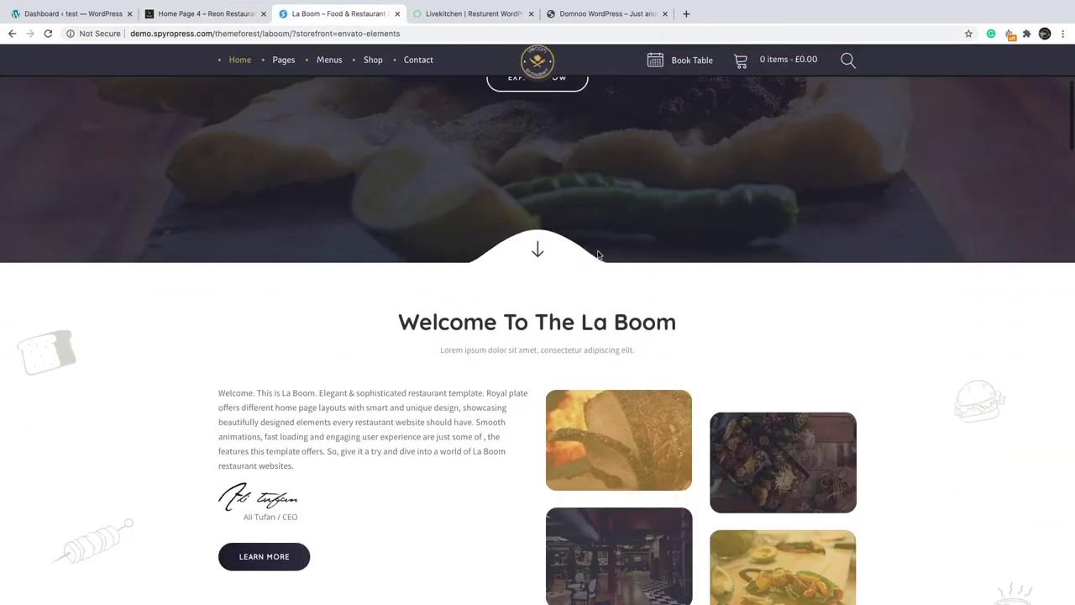
pyautogui.scroll(4, 598, 254)
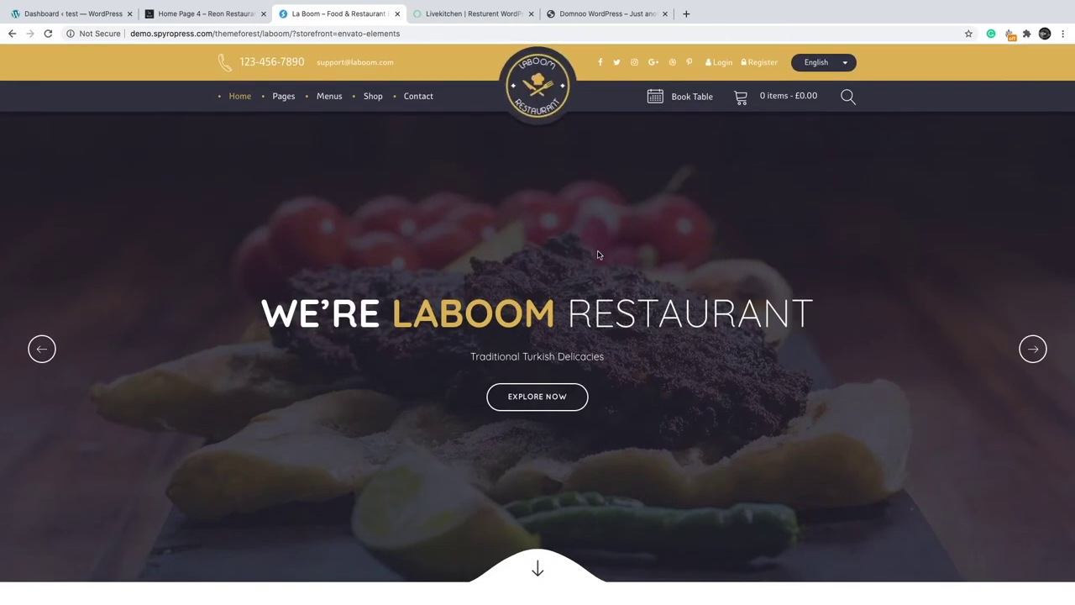
pyautogui.scroll(-2, 598, 255)
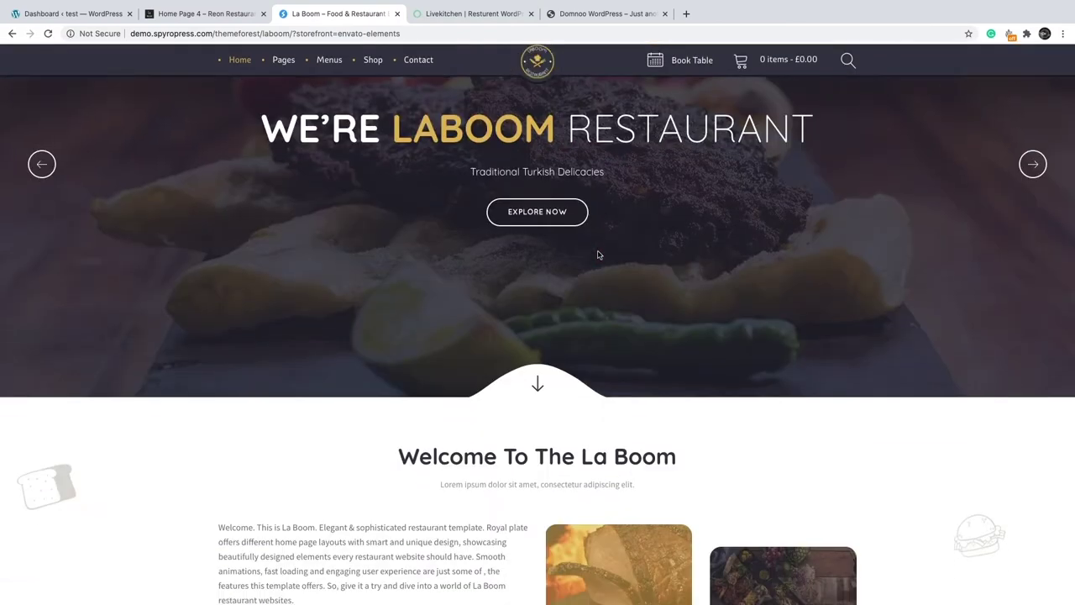
pyautogui.scroll(-2, 598, 255)
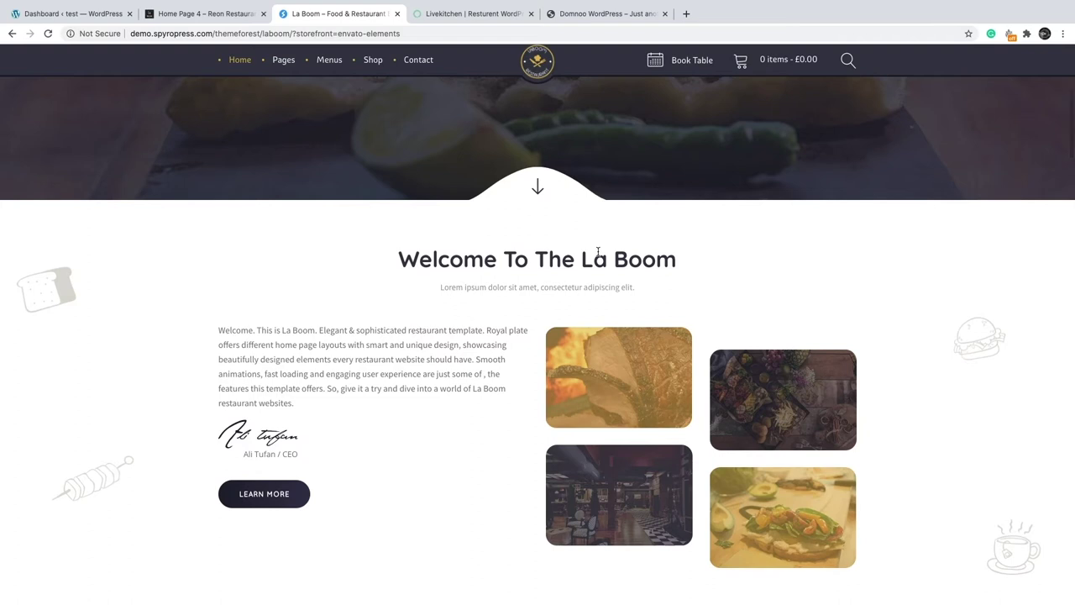
pyautogui.scroll(-2, 598, 252)
pyautogui.scroll(-6, 598, 255)
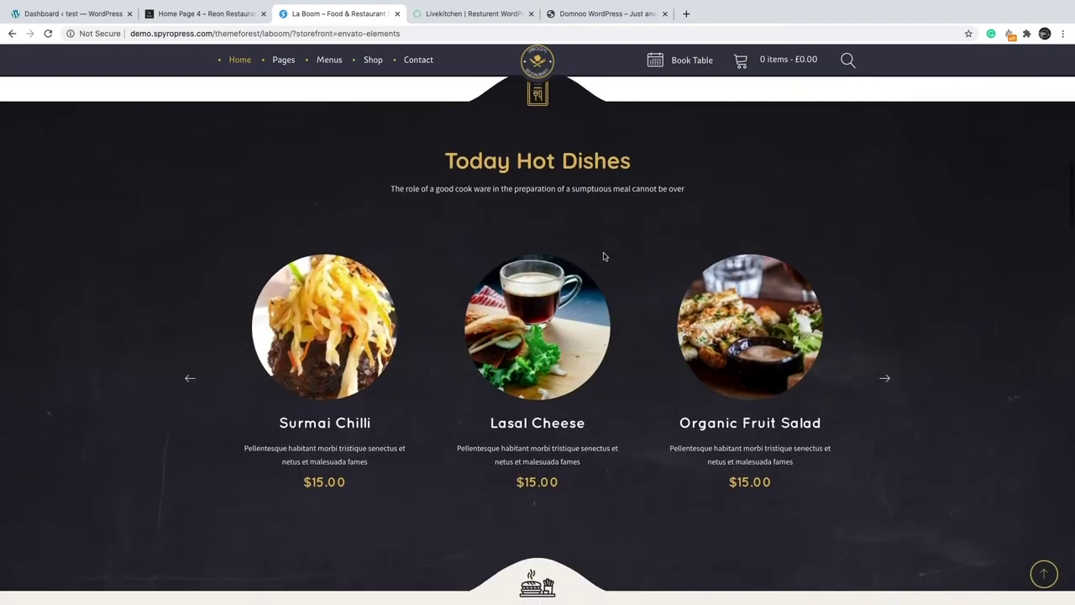
pyautogui.scroll(-5, 603, 257)
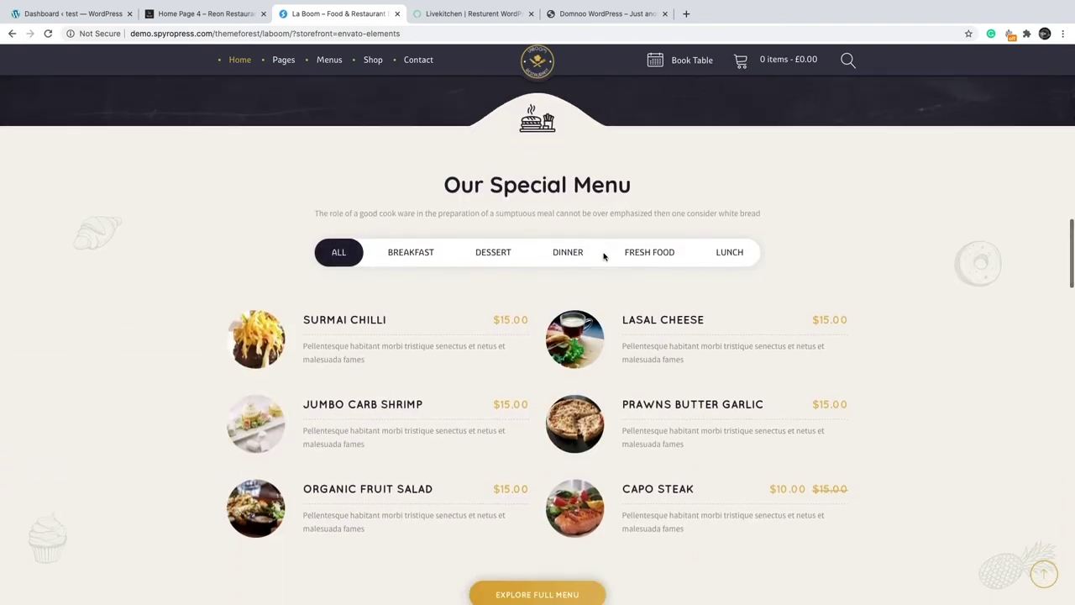
pyautogui.scroll(-2, 601, 253)
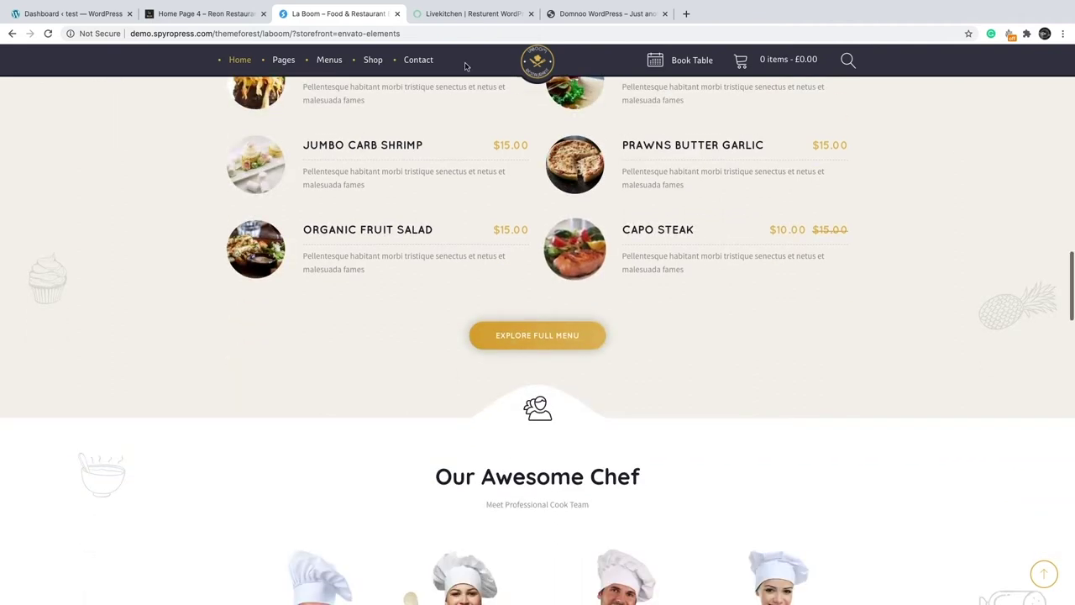
# - Examine the Livekitchen restaurant theme demo, from its welcome slider to the special dishes section
pyautogui.click(484, 13)
pyautogui.scroll(10, 607, 238)
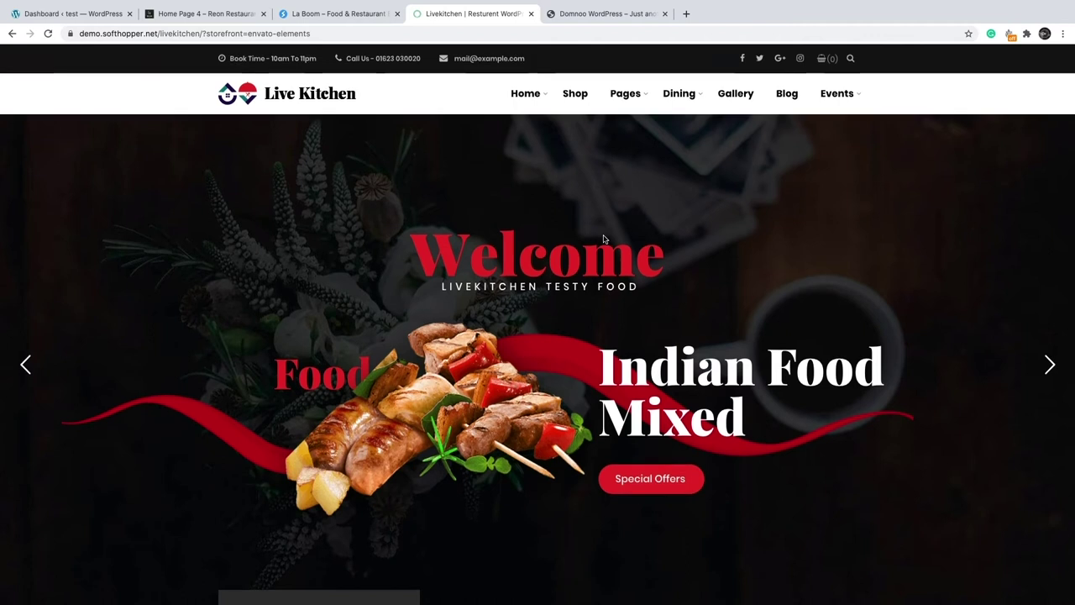
pyautogui.scroll(-3, 604, 240)
pyautogui.scroll(3, 604, 239)
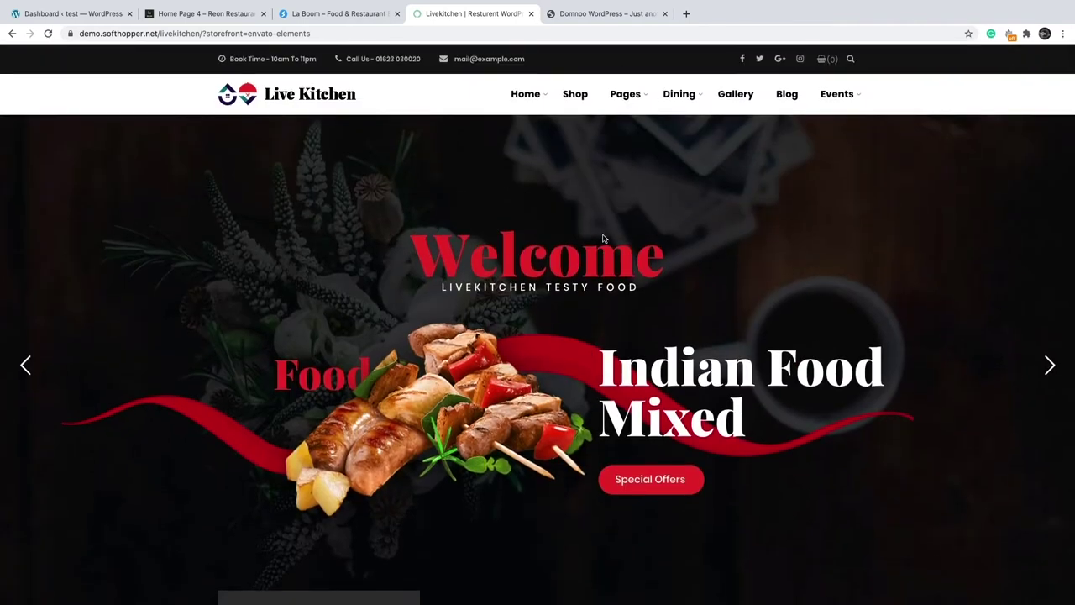
pyautogui.scroll(-9, 603, 240)
pyautogui.scroll(-2, 603, 238)
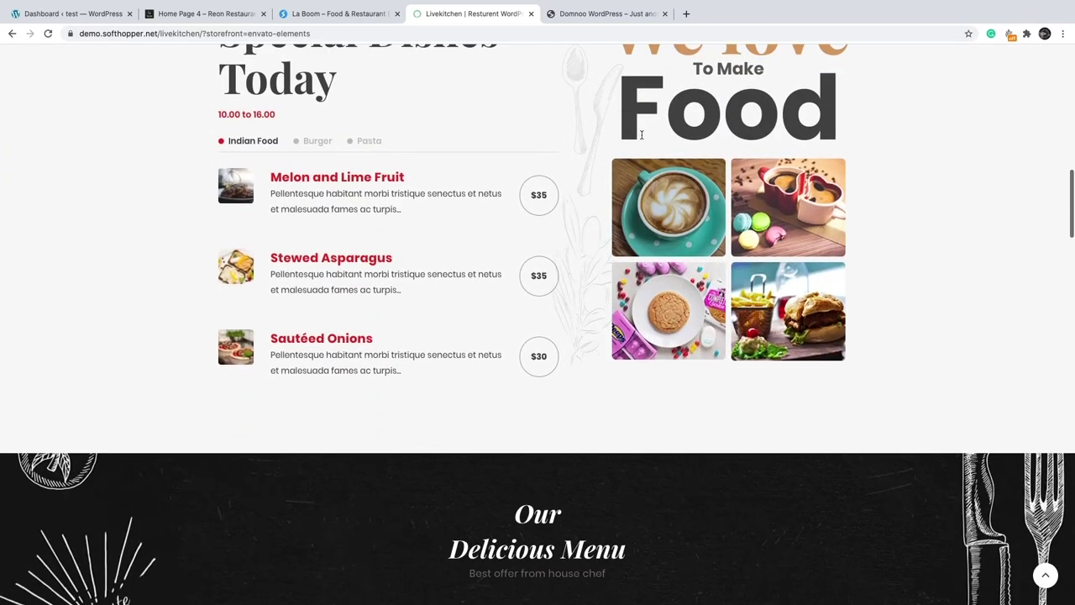
# - Examine the Domnoo theme demo's hero slider, food categories, Festive Season Offers and promotional banners
pyautogui.click(605, 13)
pyautogui.scroll(5, 583, 144)
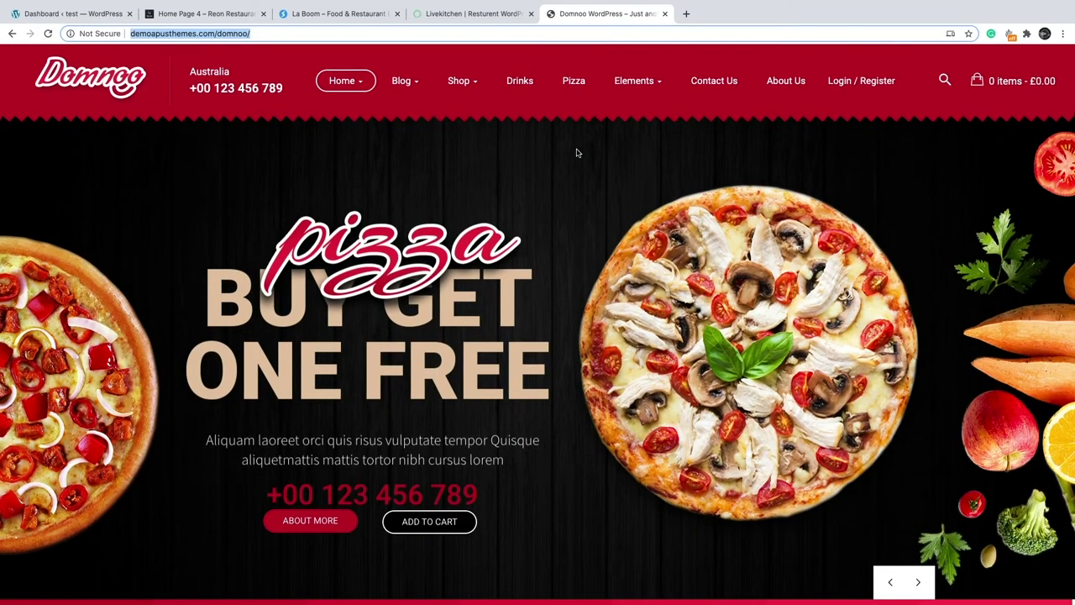
pyautogui.scroll(-2, 565, 152)
pyautogui.scroll(-3, 565, 153)
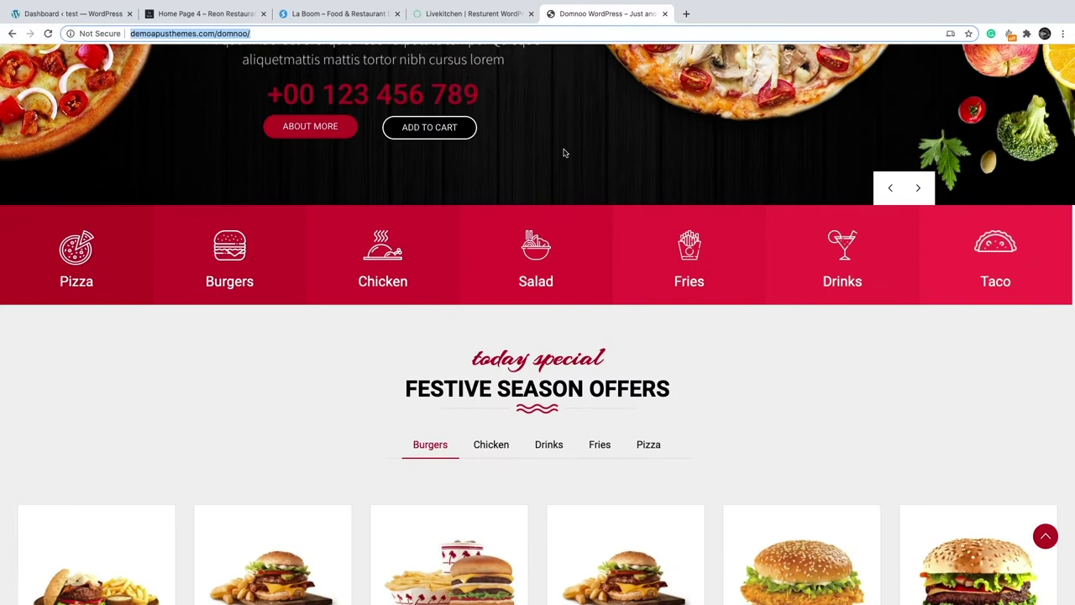
pyautogui.scroll(-3, 564, 153)
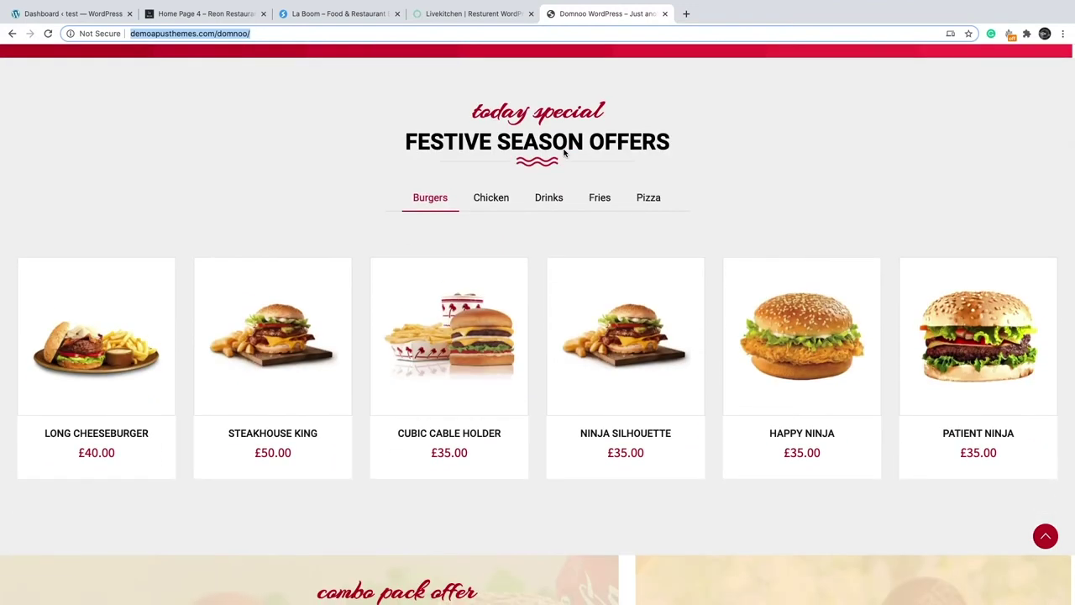
pyautogui.scroll(-2, 565, 152)
pyautogui.scroll(1, 565, 152)
pyautogui.scroll(7, 564, 152)
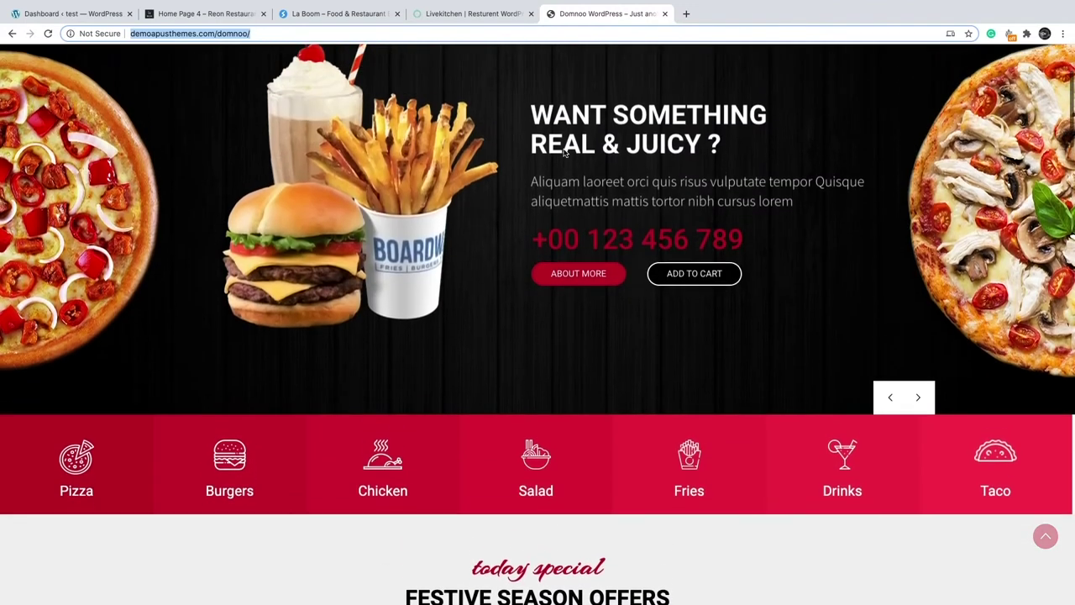
pyautogui.scroll(-2, 565, 152)
pyautogui.scroll(-10, 565, 153)
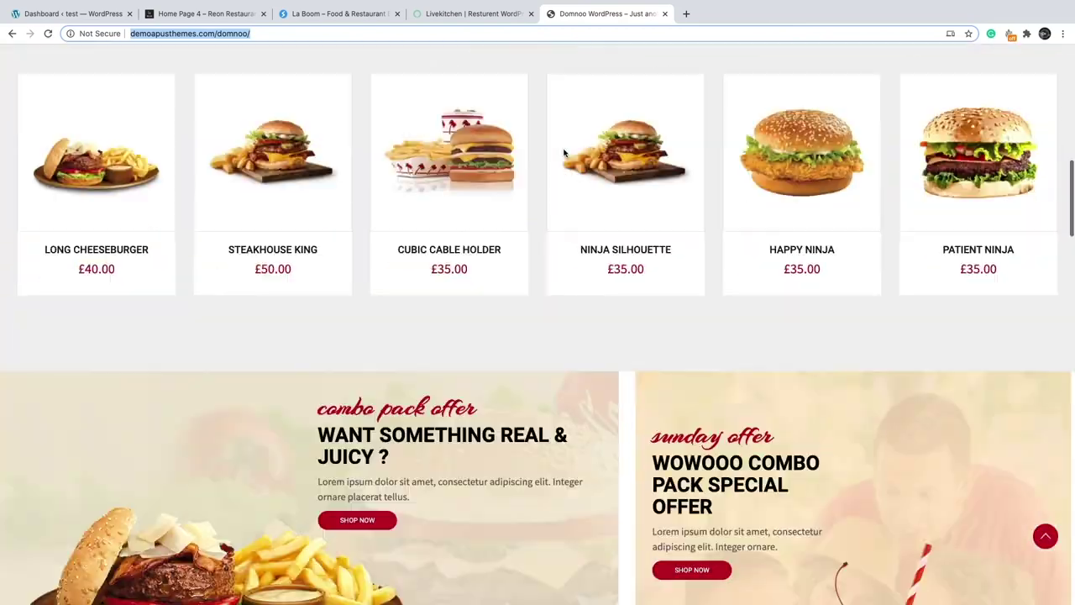
pyautogui.scroll(-3, 565, 152)
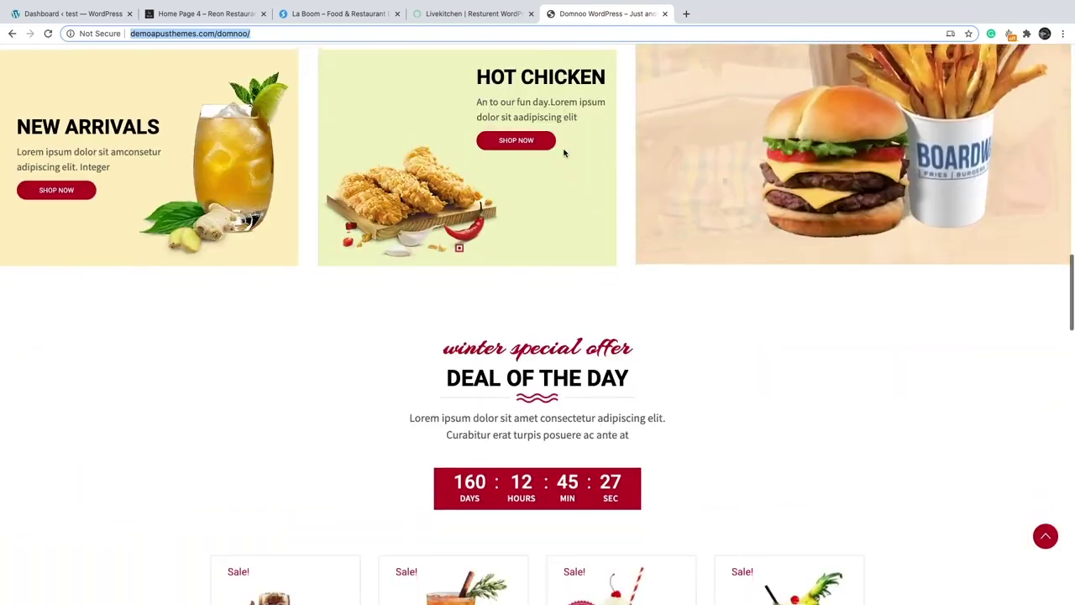
pyautogui.scroll(12, 564, 152)
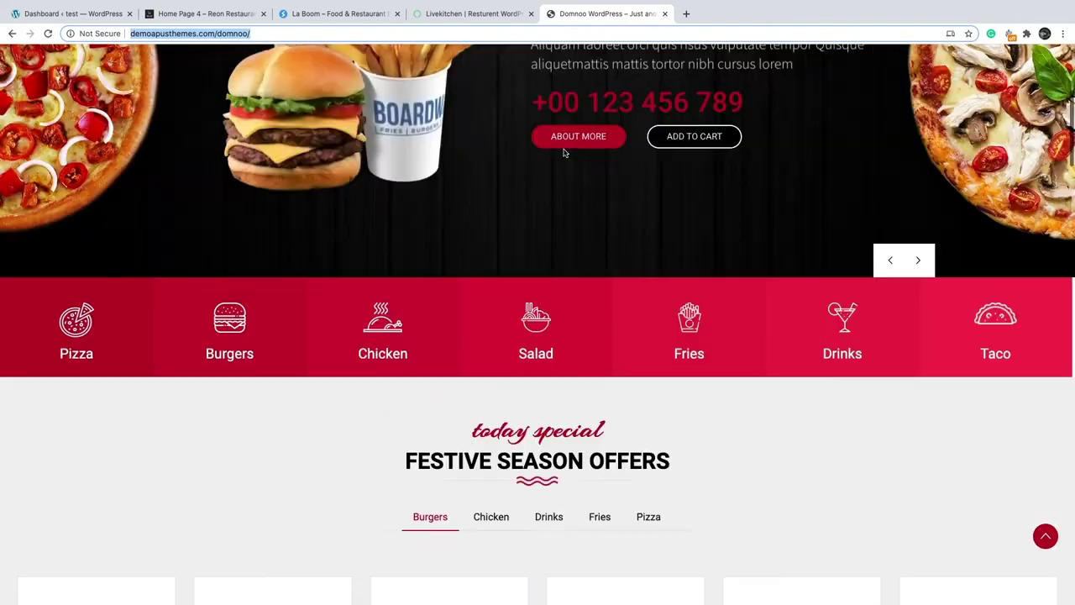
# - Review the Domnoo demo home page down to its Deal of the Day and Most Popular product sections
pyautogui.scroll(-1, 565, 152)
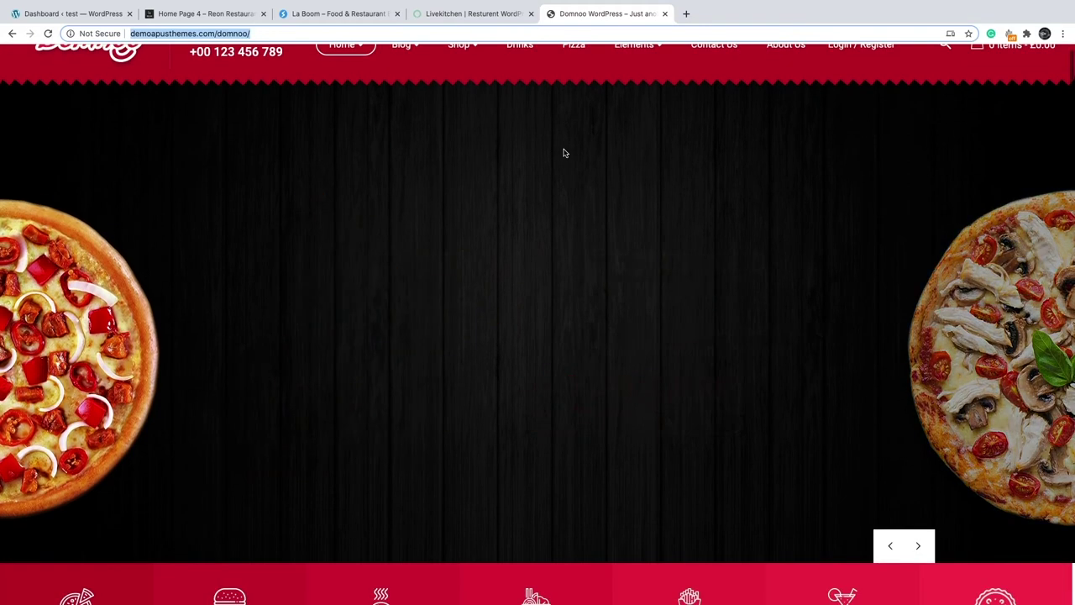
pyautogui.scroll(-5, 565, 153)
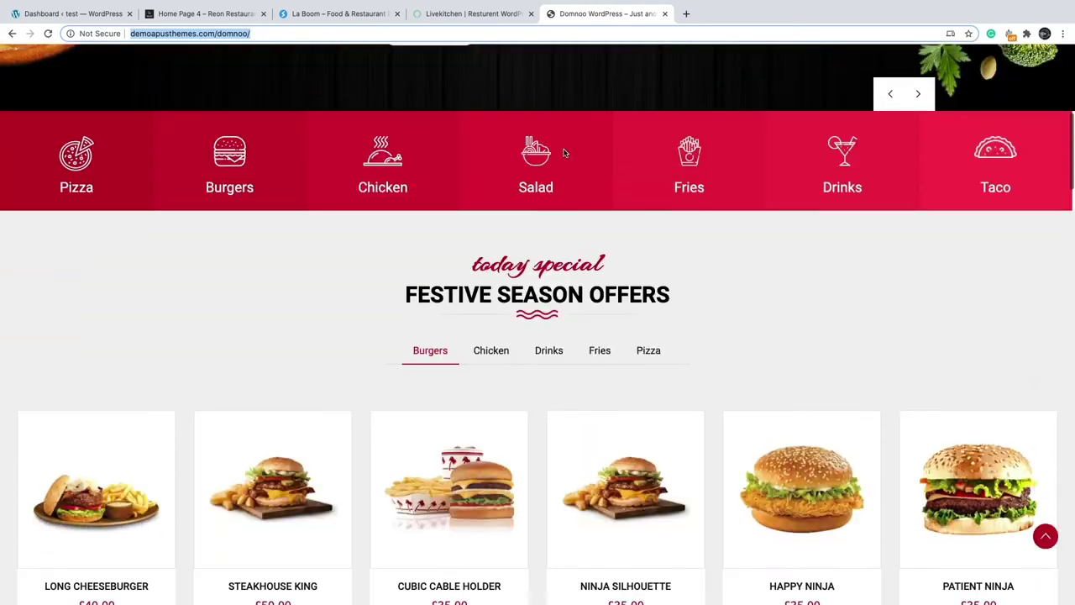
pyautogui.scroll(-6, 564, 152)
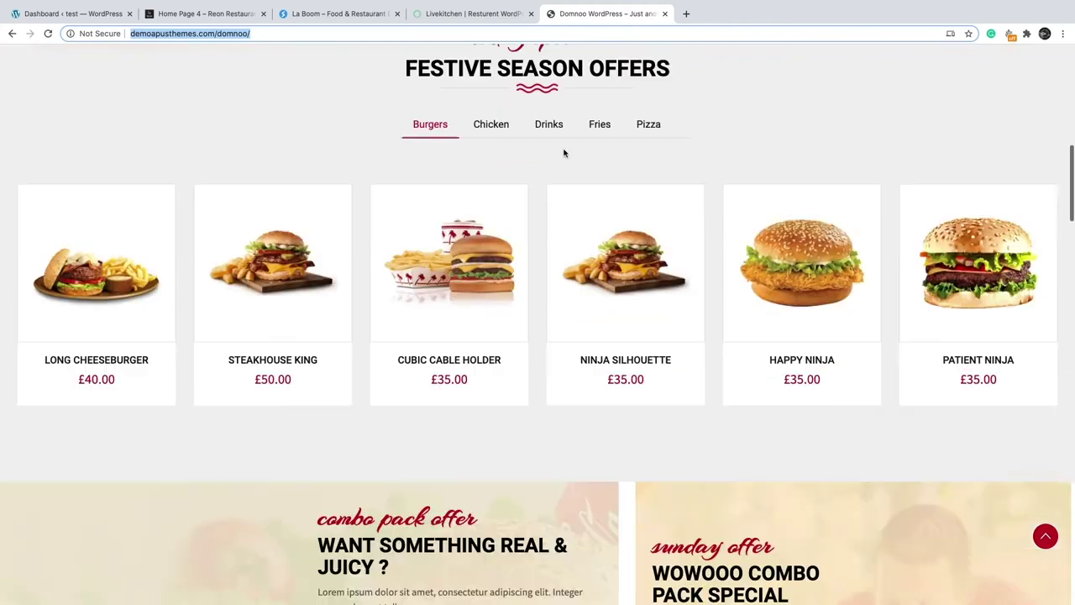
pyautogui.scroll(-8, 565, 152)
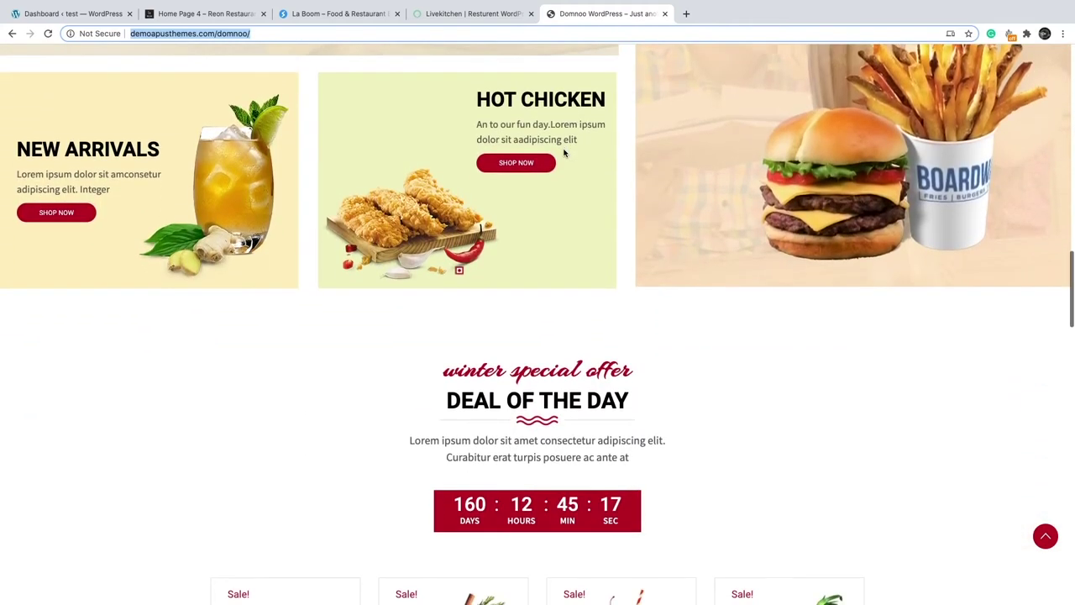
pyautogui.scroll(-1, 565, 153)
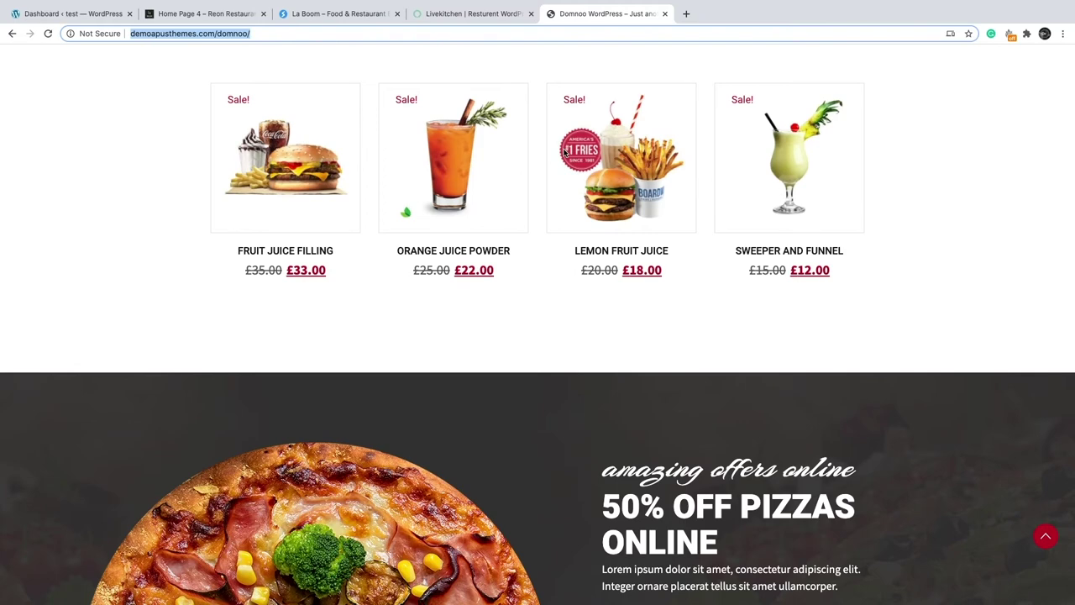
pyautogui.scroll(-7, 564, 152)
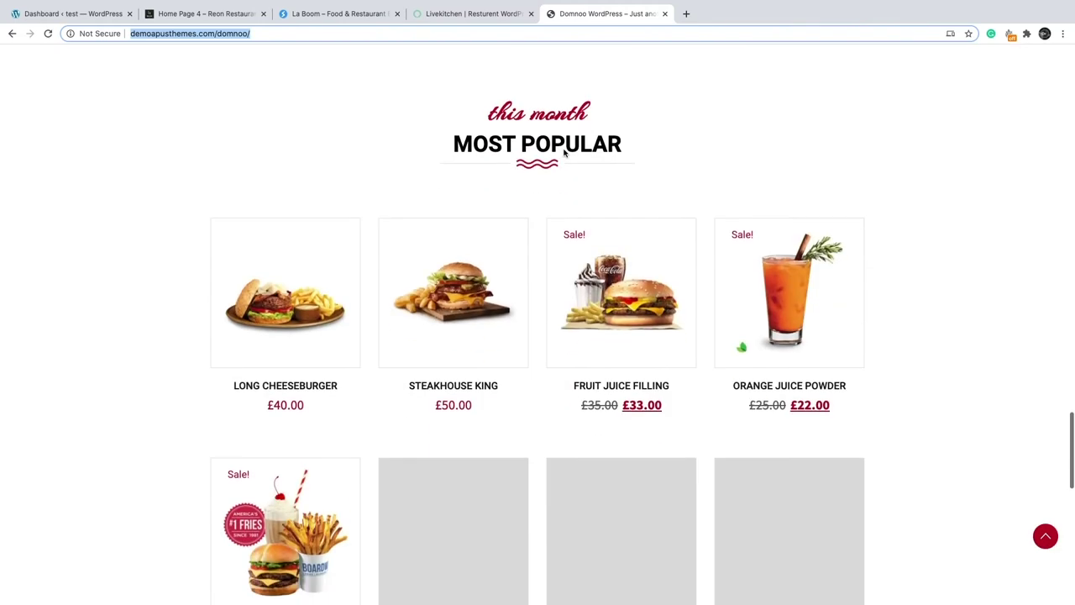
pyautogui.scroll(6, 564, 152)
pyautogui.scroll(15, 564, 152)
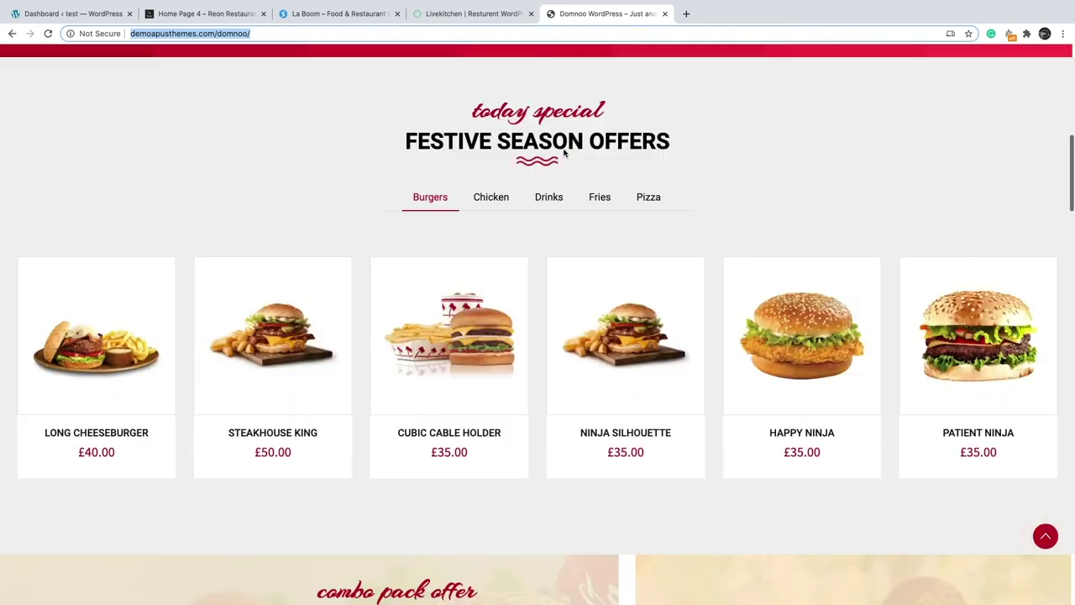
pyautogui.scroll(2, 565, 151)
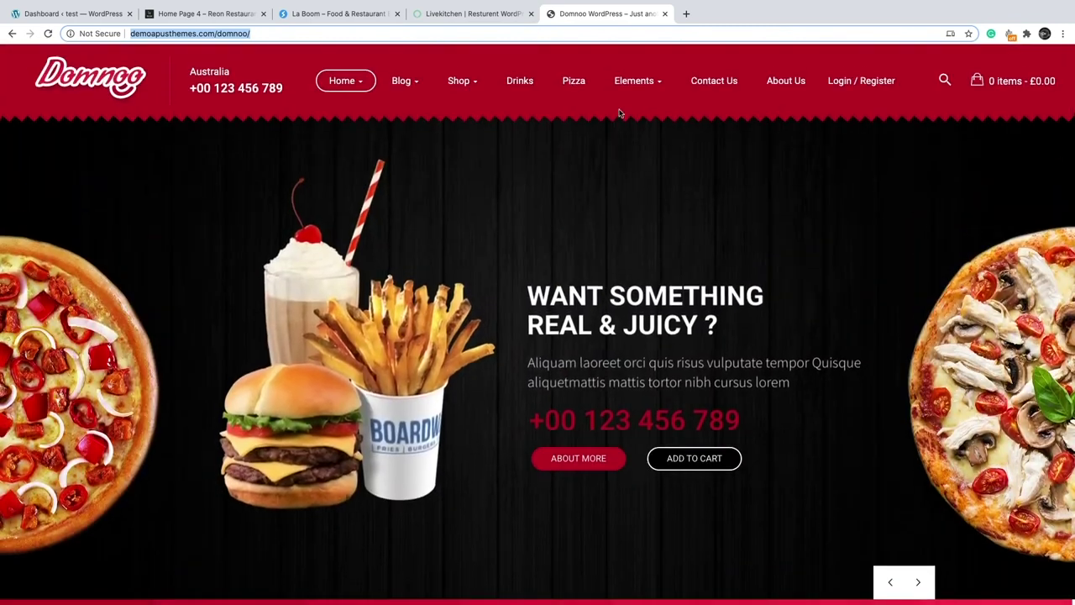
# - Return to the WordPress dashboard of the test site and open its installed themes page
pyautogui.moveTo(668, 84)
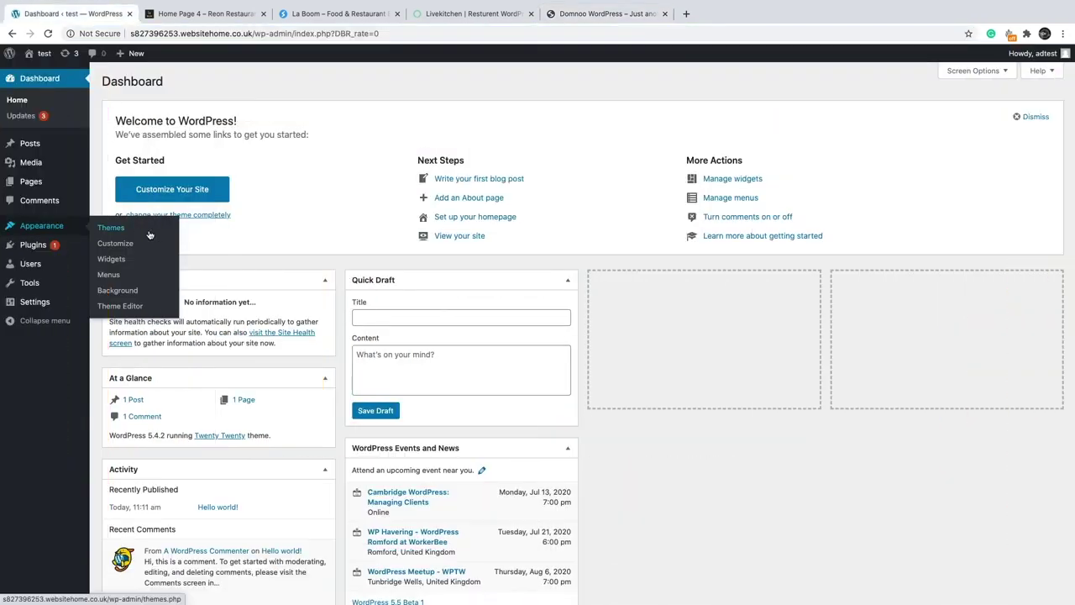
pyautogui.click(125, 229)
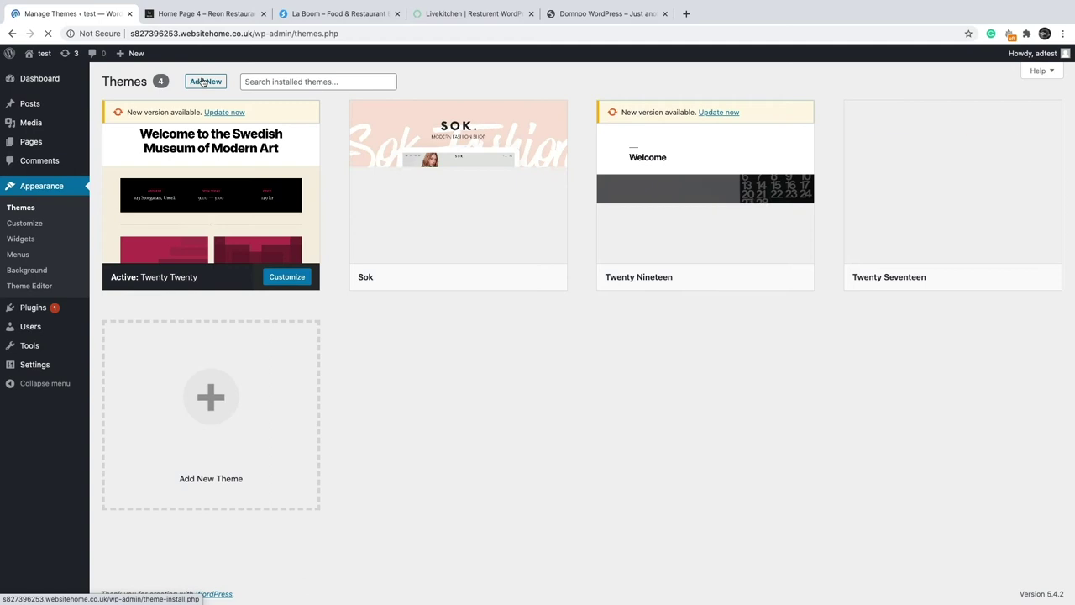
# - Open the theme upload form from the Add Themes page of the test site
pyautogui.click(203, 81)
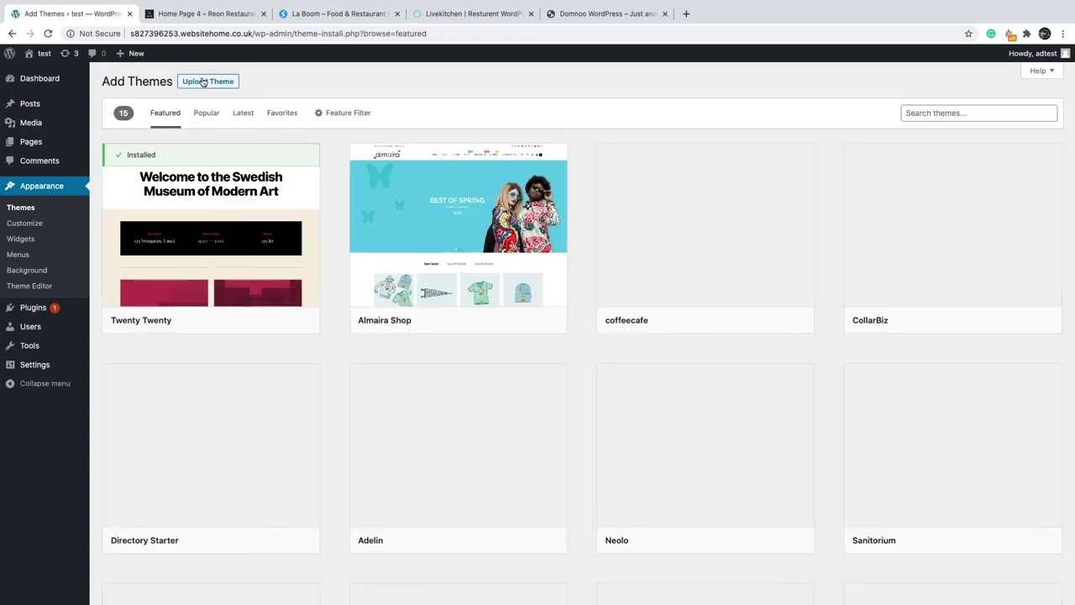
pyautogui.click(203, 81)
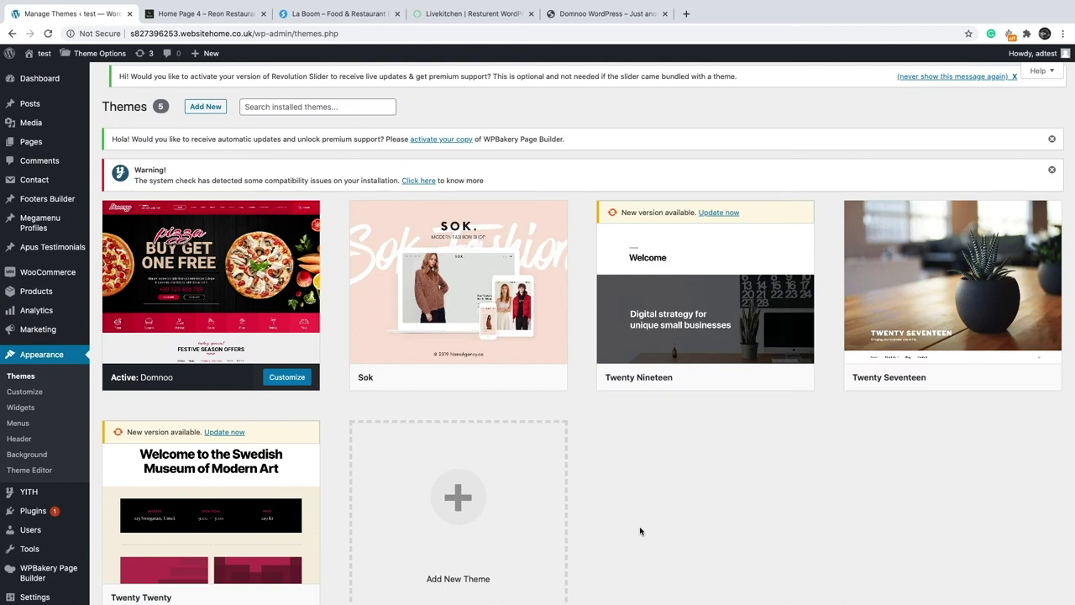
# - Review the installed plugins list, including the ones used by the Domnoo theme
pyautogui.click(32, 512)
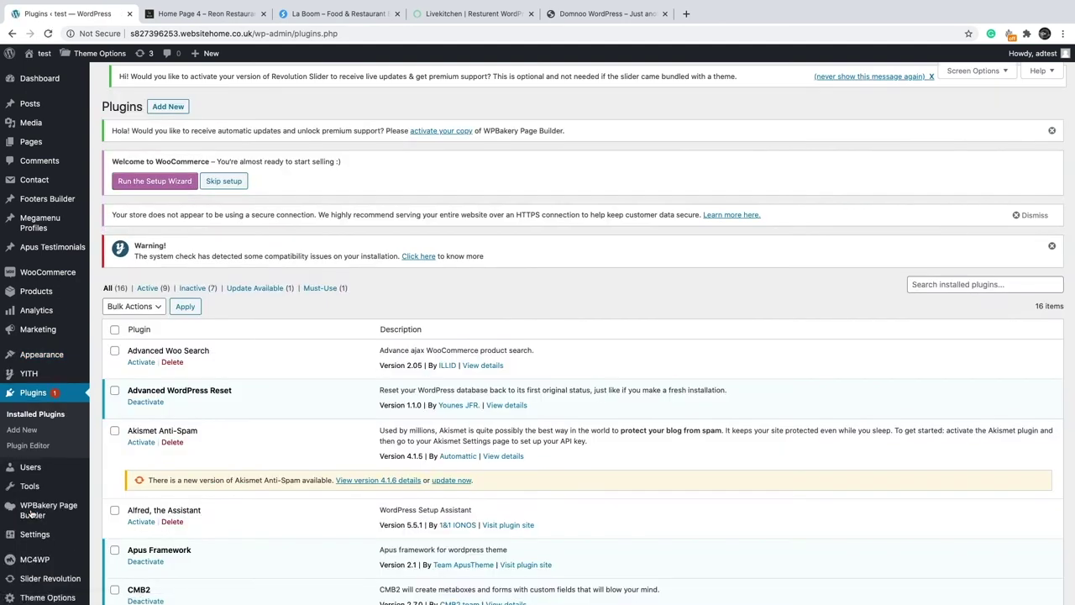
pyautogui.scroll(-1, 241, 465)
pyautogui.scroll(-10, 241, 464)
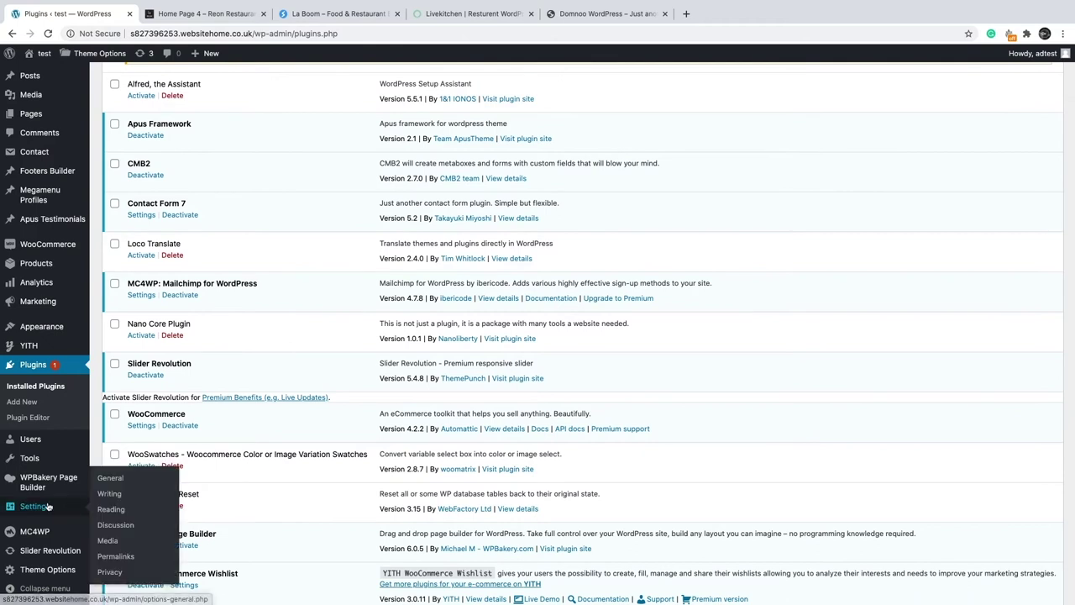
# - Import the Domnoo theme's demo data with Apus Demo Import and accept the import confirmation
pyautogui.moveTo(53, 460)
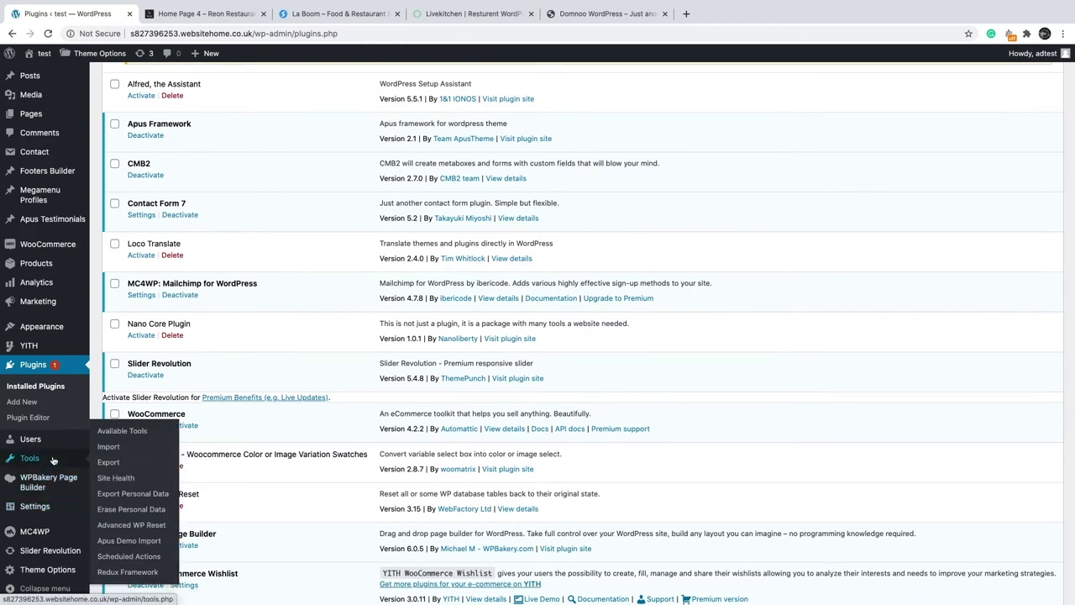
pyautogui.click(133, 540)
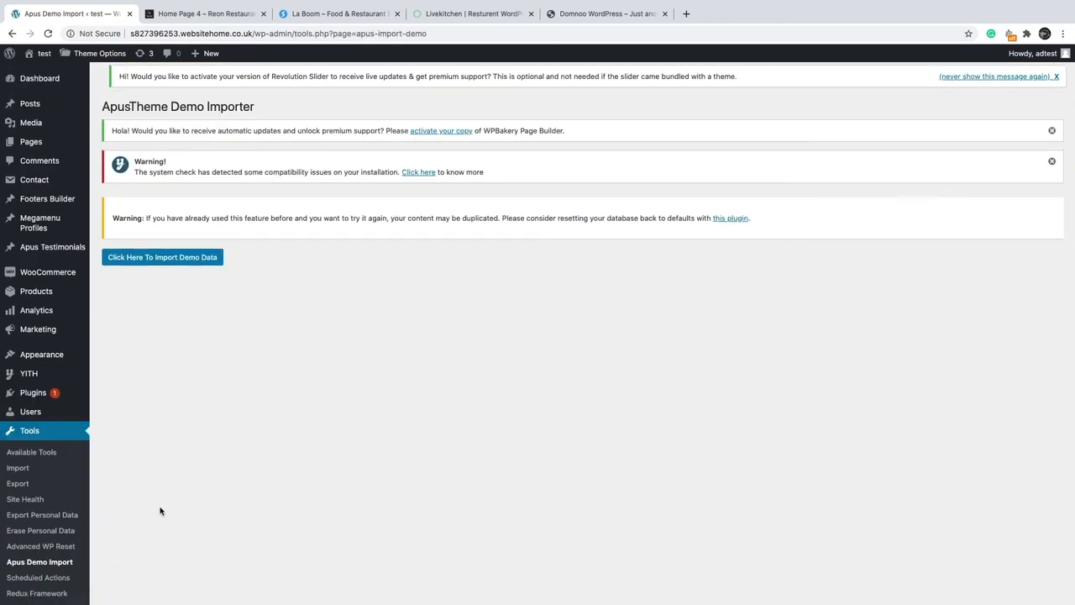
pyautogui.click(136, 262)
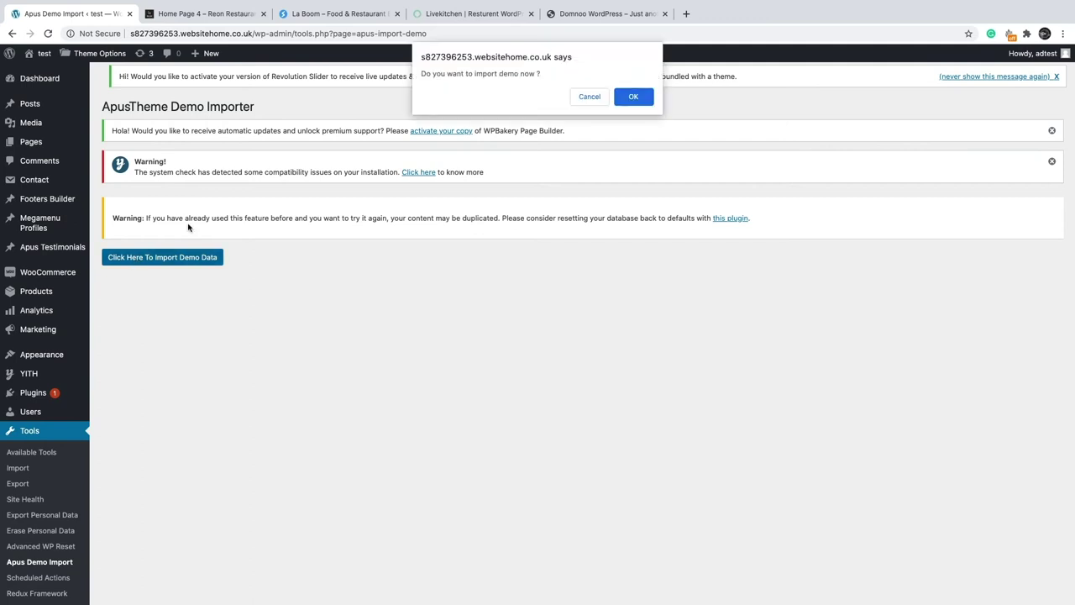
pyautogui.click(625, 100)
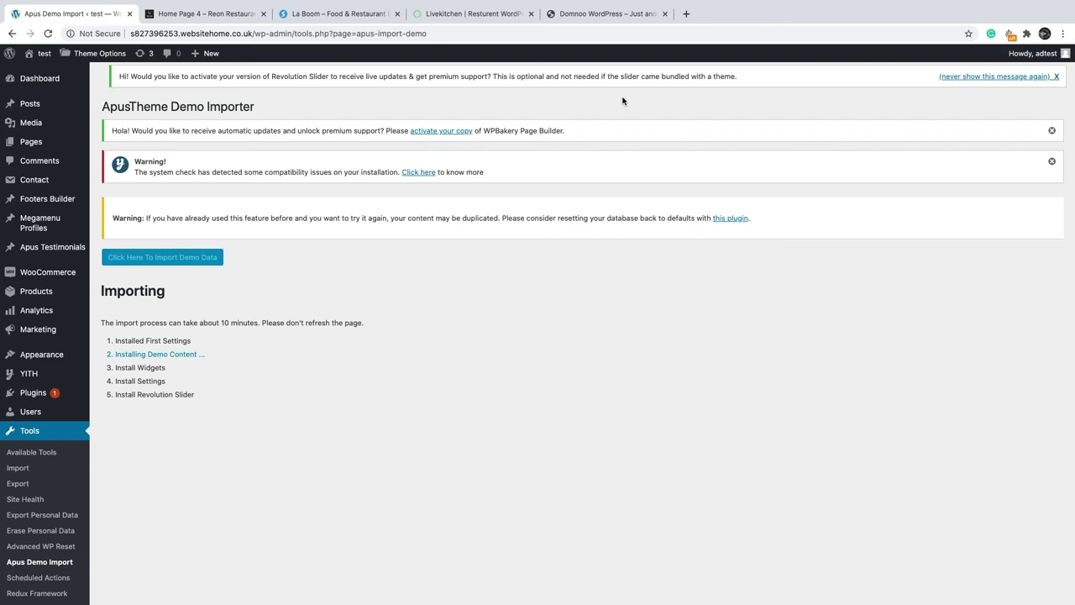
# - Check the original Domnoo demo home page down to its Festive Season Offers, then return to the demo importer
pyautogui.click(600, 13)
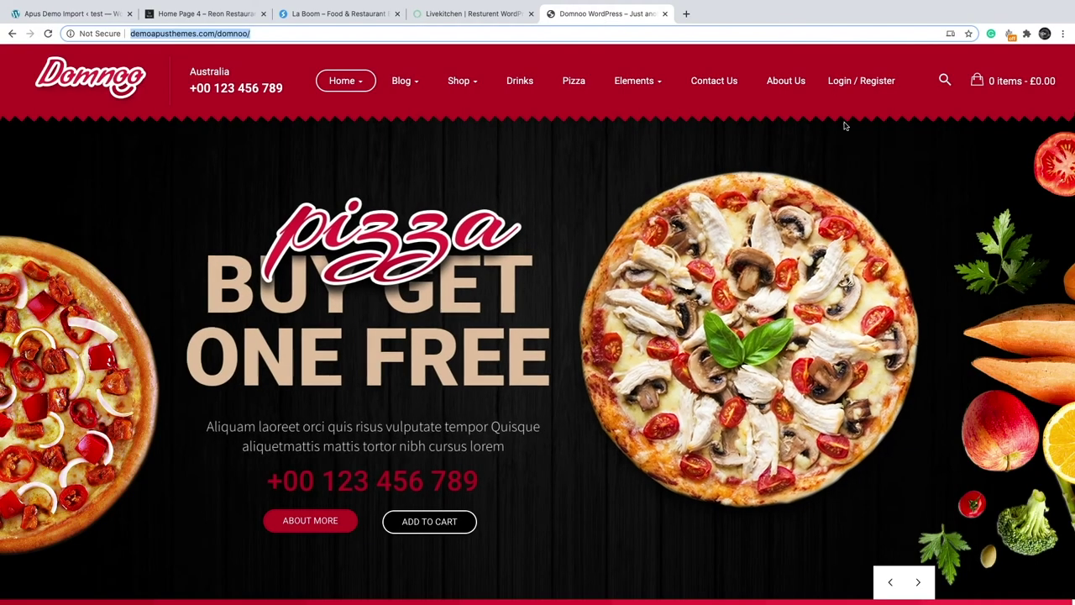
pyautogui.scroll(-3, 376, 69)
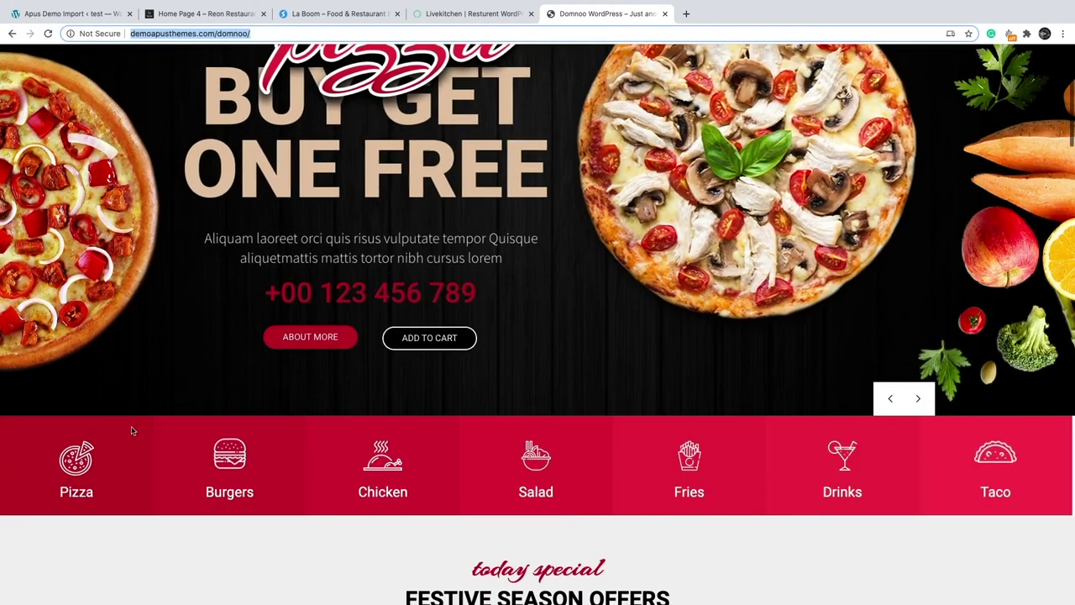
pyautogui.scroll(-10, 870, 464)
pyautogui.scroll(2, 775, 470)
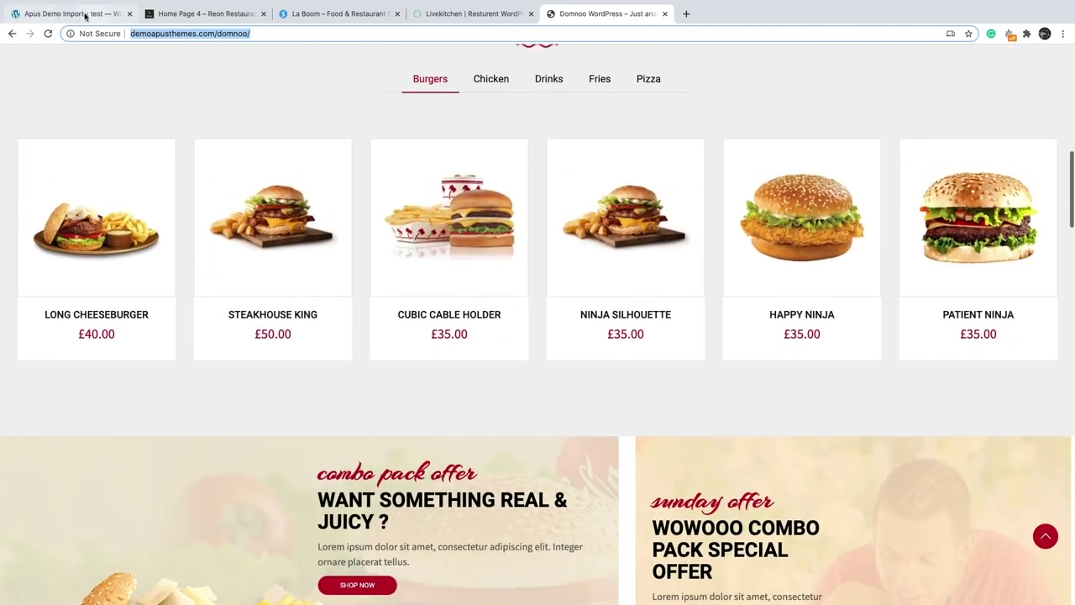
pyautogui.click(75, 13)
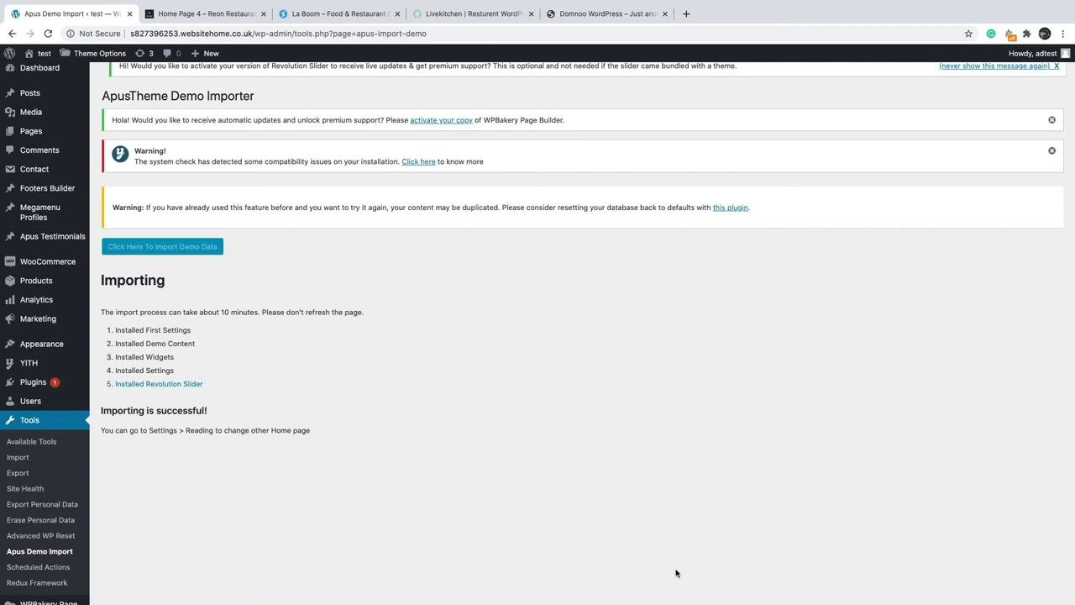
# - Visit the test site's front end and review the imported home page from the hero slider to the blog section
pyautogui.moveTo(39, 54)
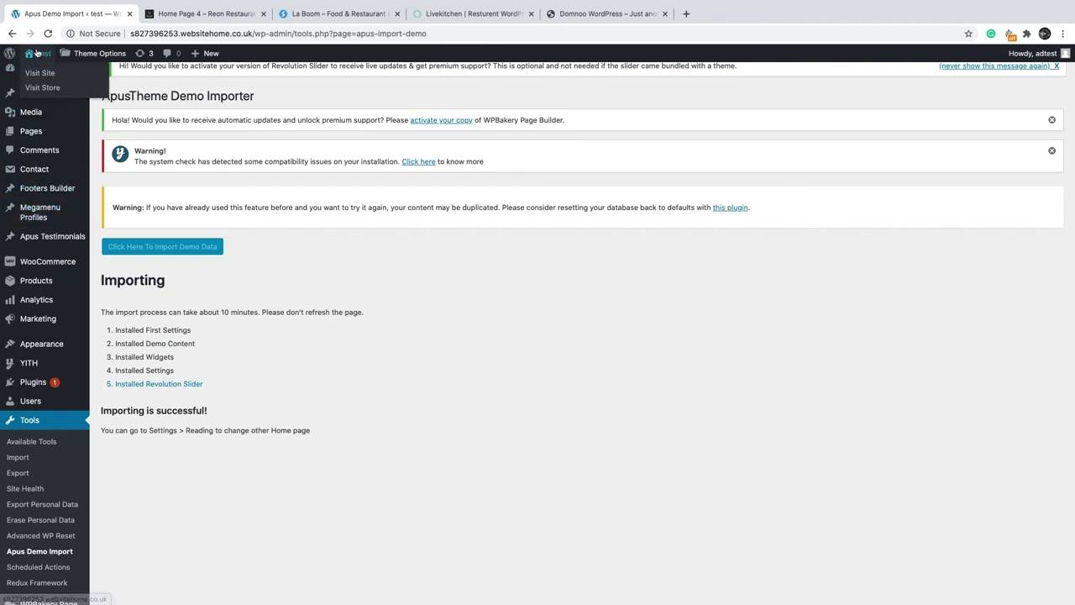
pyautogui.click(38, 74)
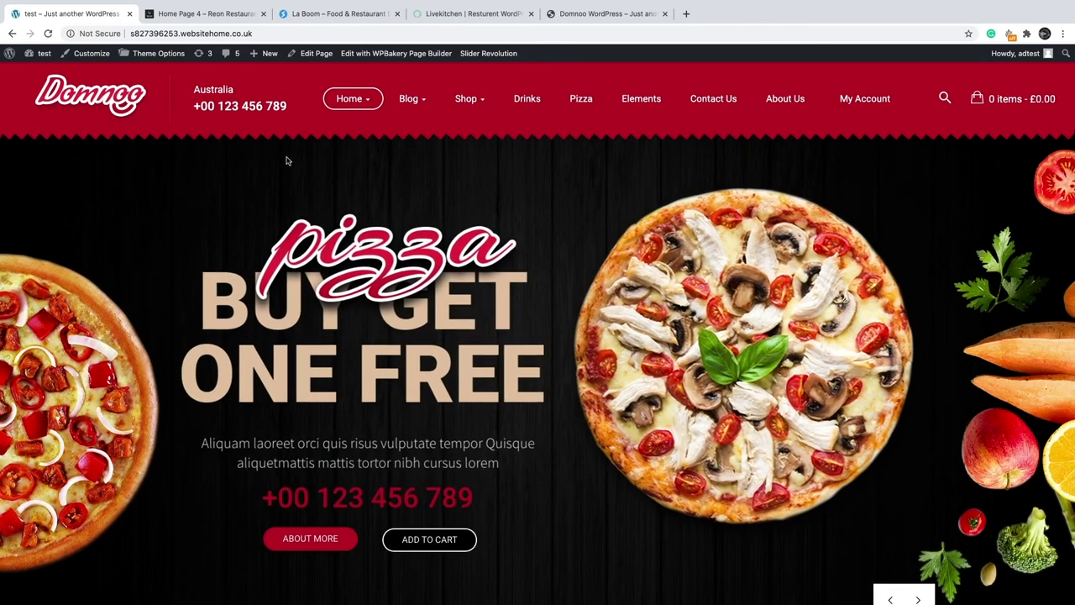
pyautogui.scroll(-5, 336, 193)
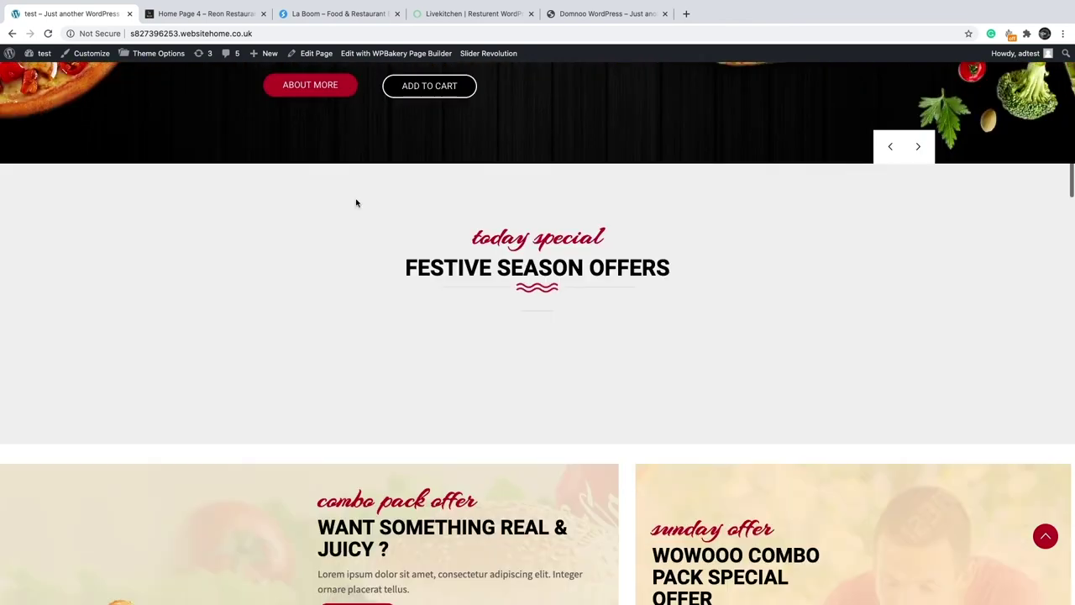
pyautogui.scroll(-12, 356, 203)
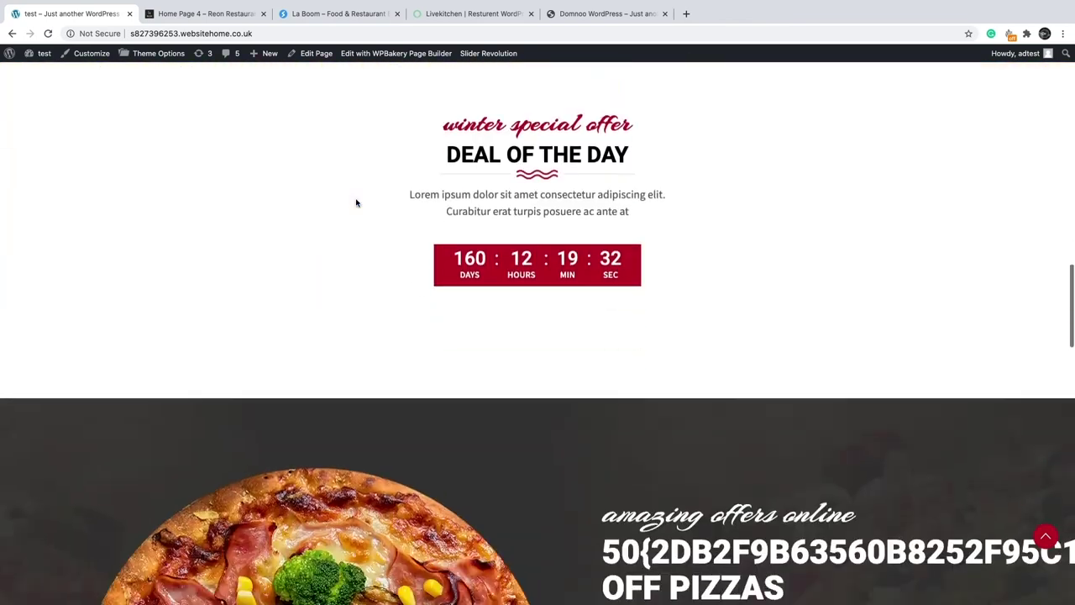
pyautogui.scroll(-12, 356, 203)
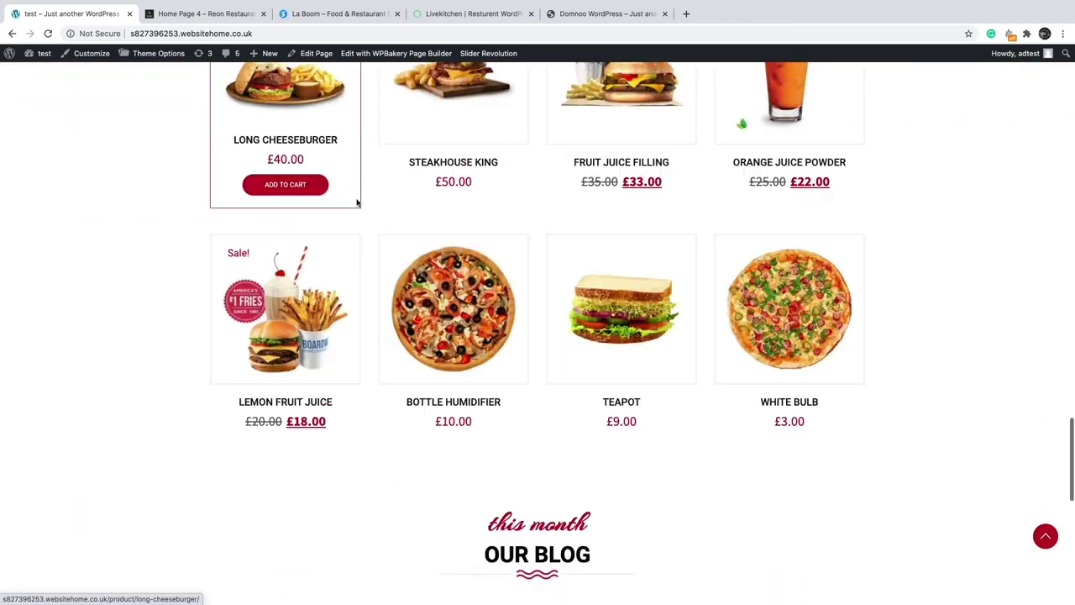
pyautogui.scroll(-6, 356, 203)
# - Re-examine the home page from Most Popular up to the hero slider, including the Festive Season Offers section
pyautogui.scroll(7, 358, 204)
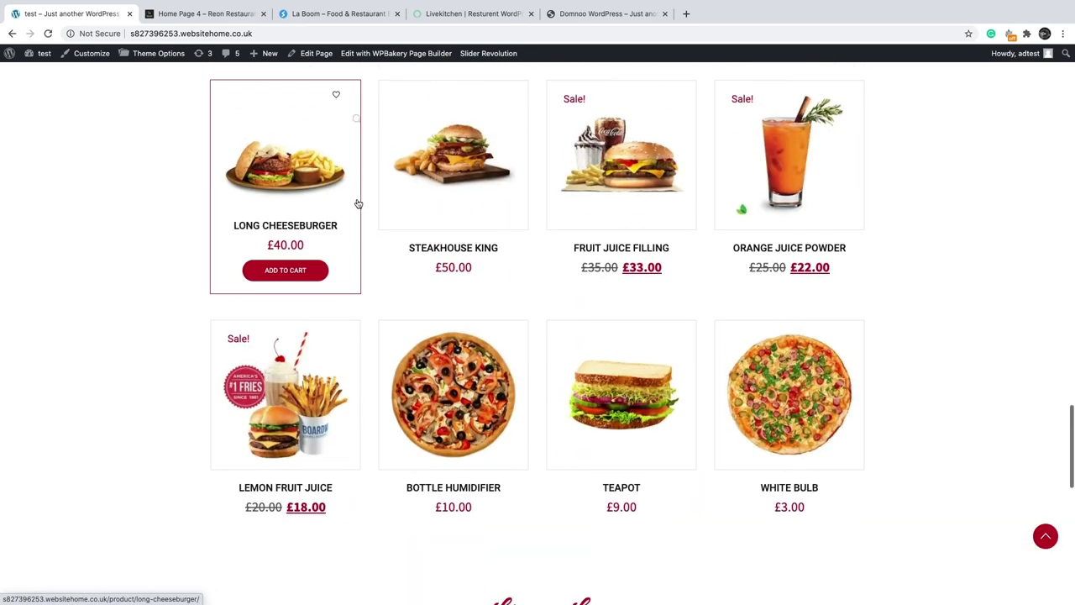
pyautogui.scroll(3, 528, 238)
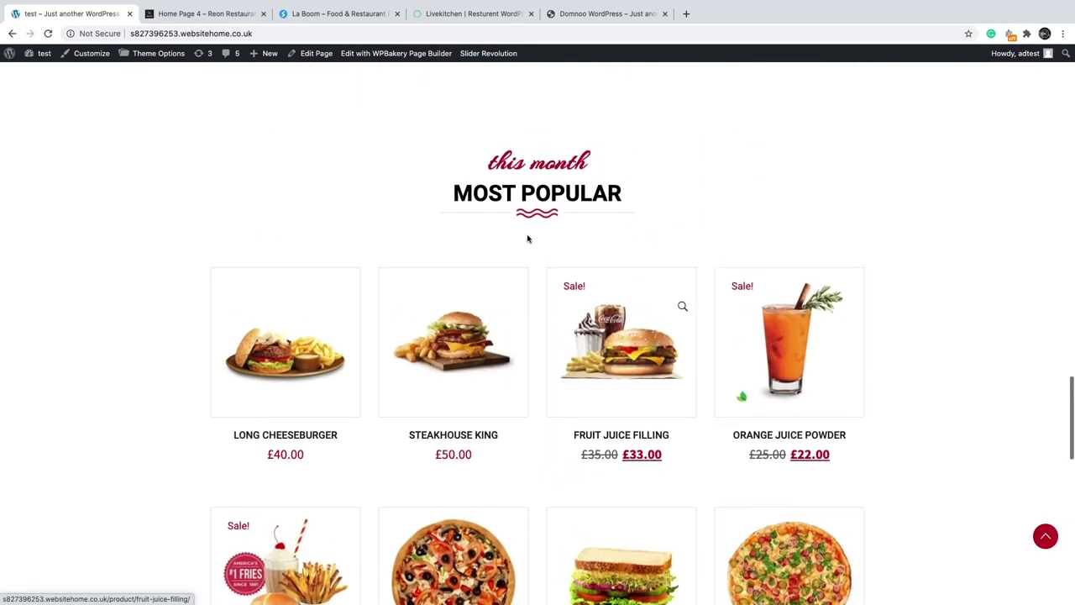
pyautogui.scroll(10, 435, 240)
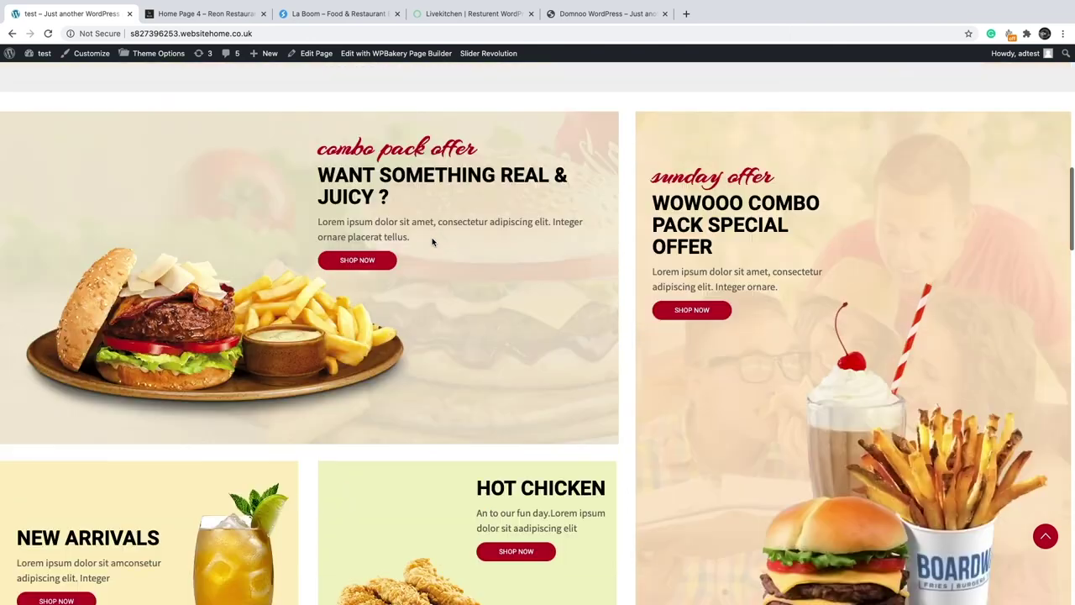
pyautogui.scroll(15, 433, 242)
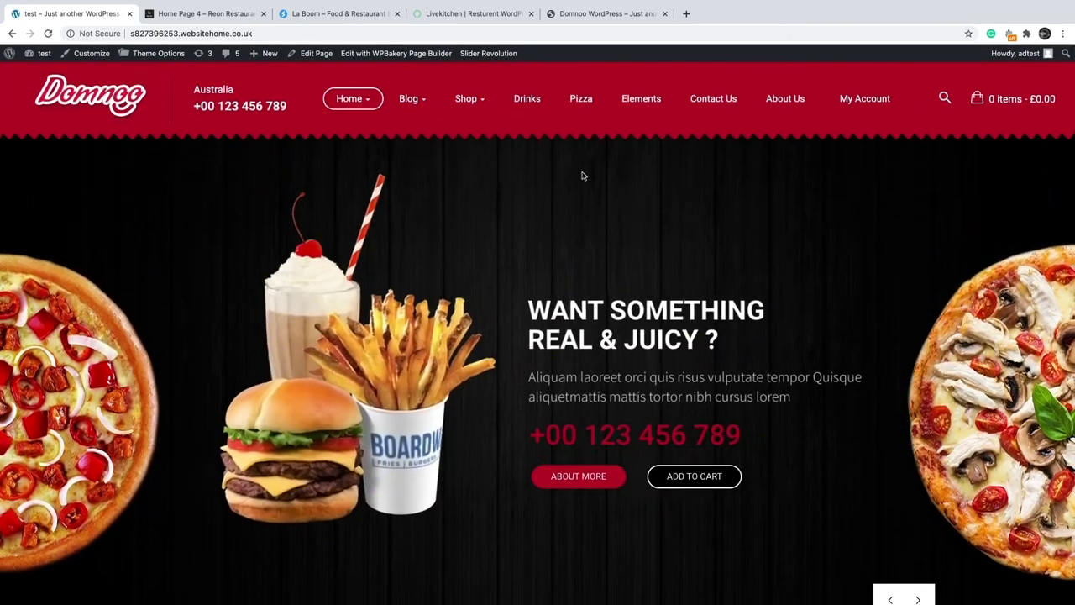
pyautogui.scroll(-10, 436, 200)
pyautogui.scroll(5, 434, 199)
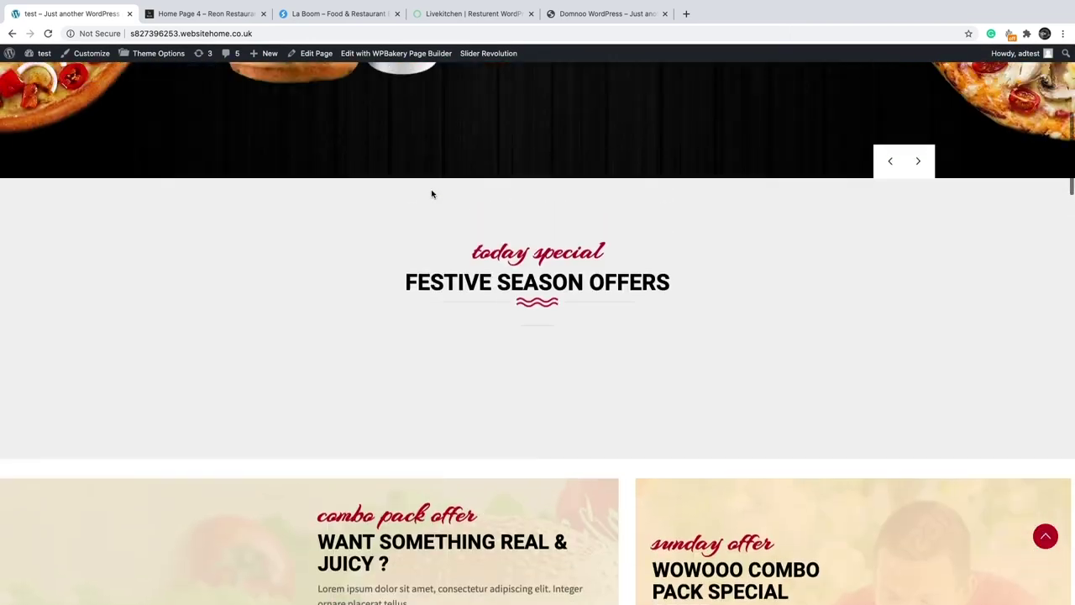
pyautogui.scroll(5, 433, 194)
# - Open the site's Shop page and review its product list, promotional banner and Special Offer of the Day section
pyautogui.moveTo(467, 101)
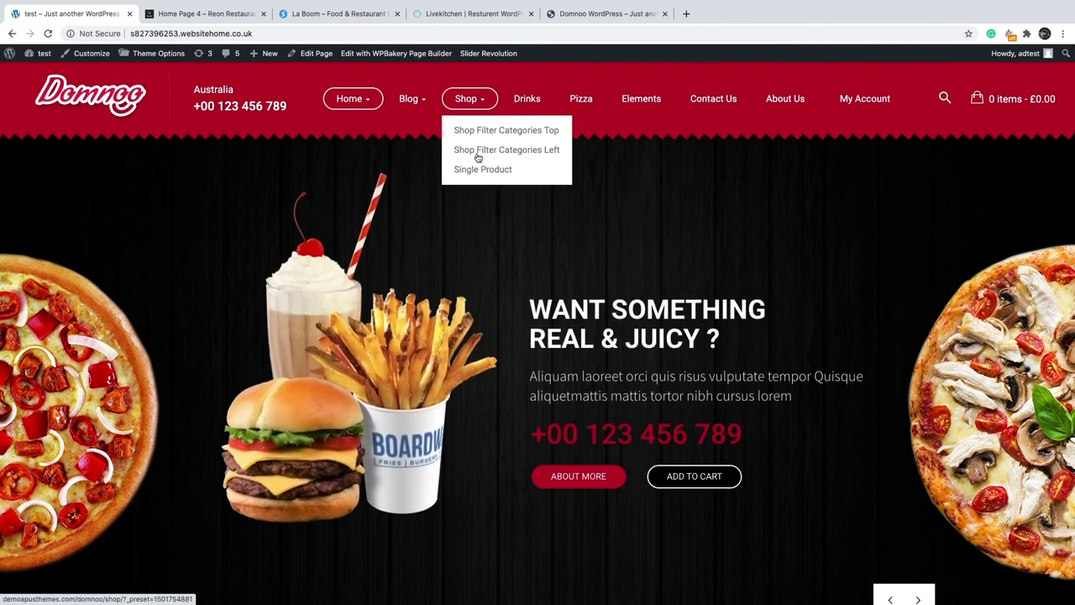
pyautogui.click(471, 101)
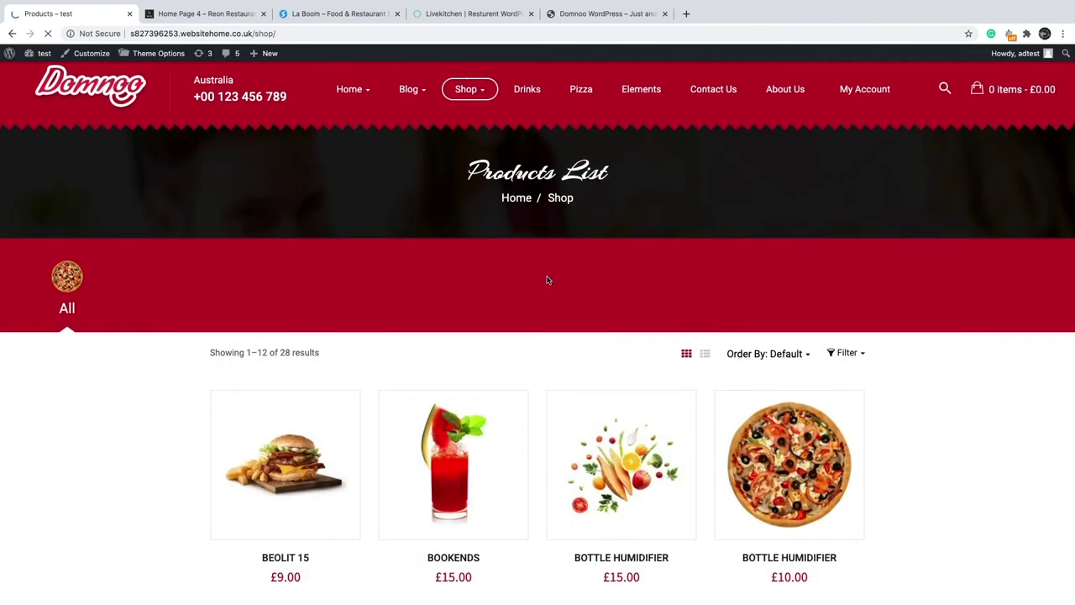
pyautogui.scroll(-7, 547, 279)
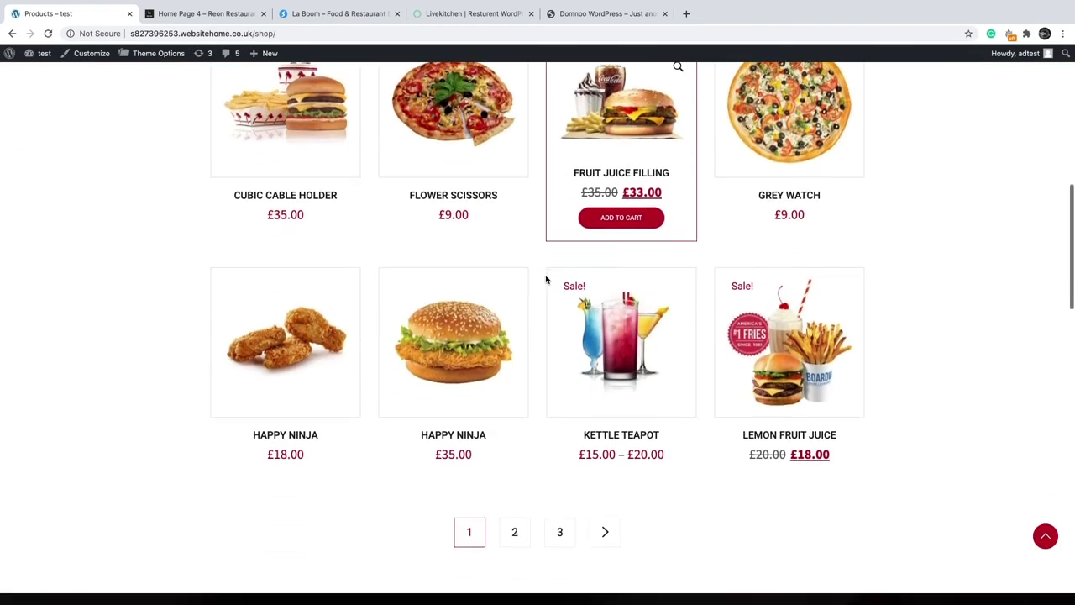
pyautogui.scroll(-2, 546, 279)
pyautogui.scroll(-3, 538, 277)
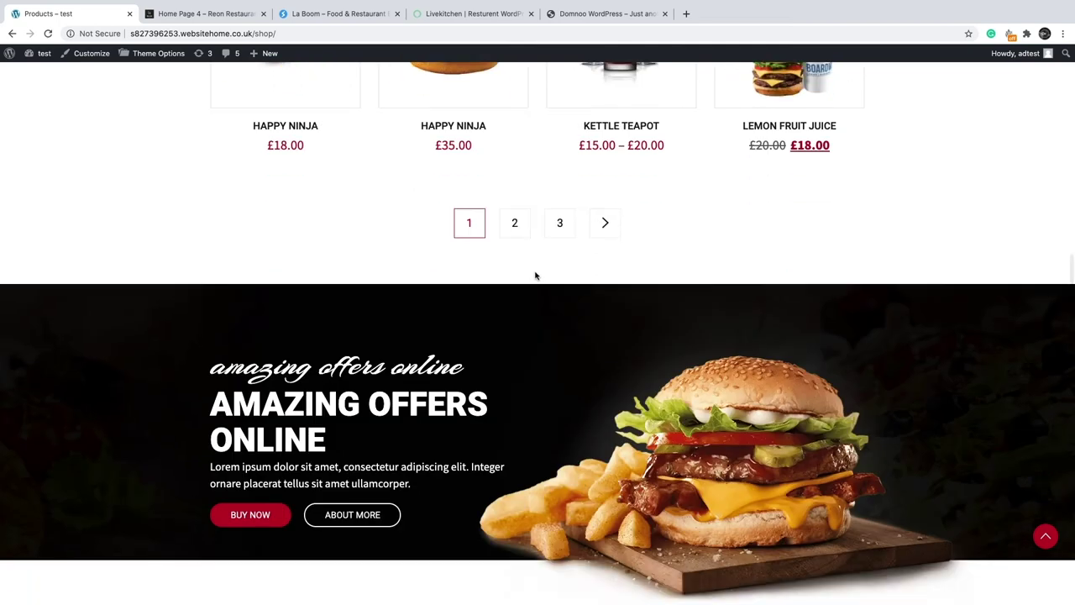
pyautogui.scroll(-10, 535, 275)
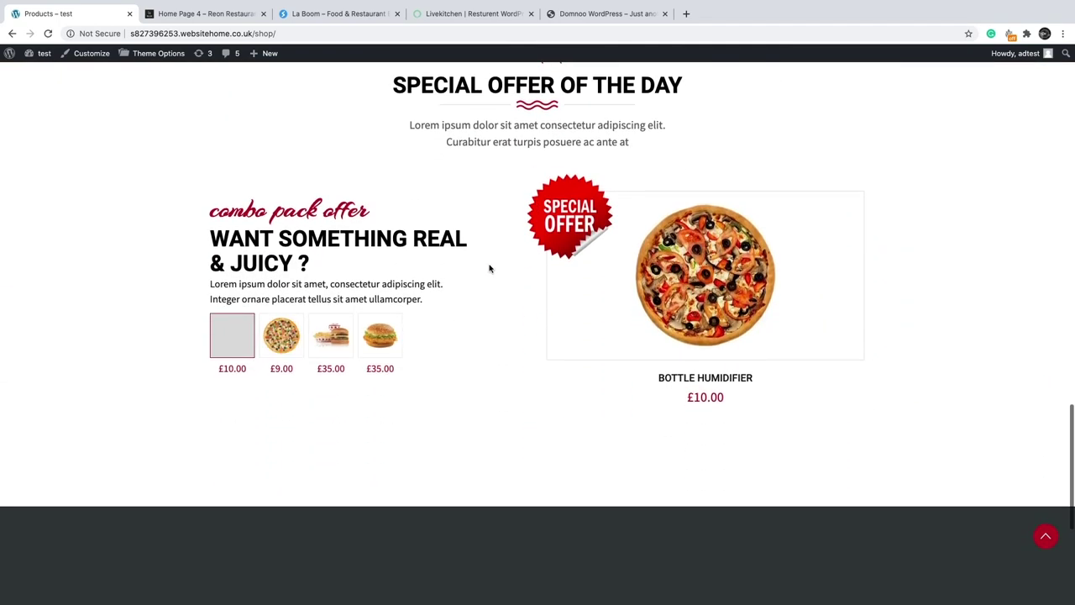
pyautogui.scroll(-5, 490, 268)
pyautogui.scroll(15, 471, 272)
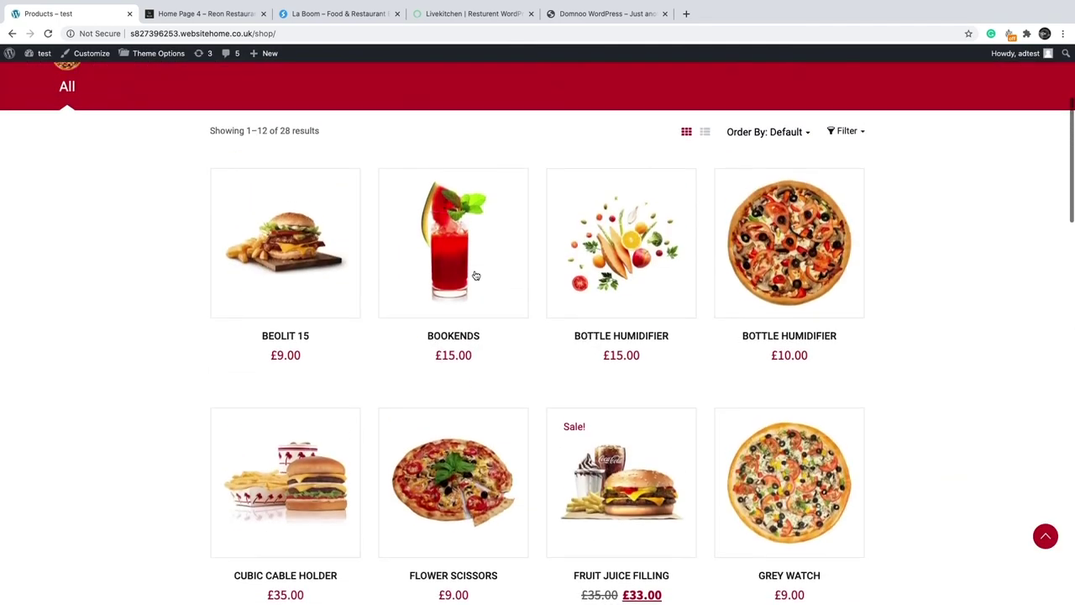
pyautogui.scroll(3, 476, 276)
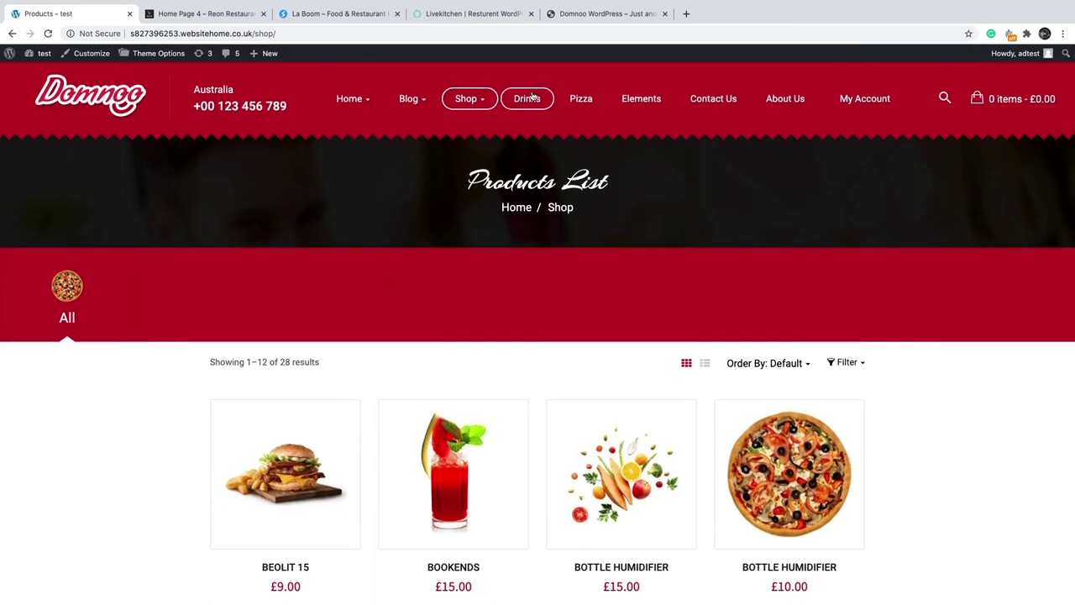